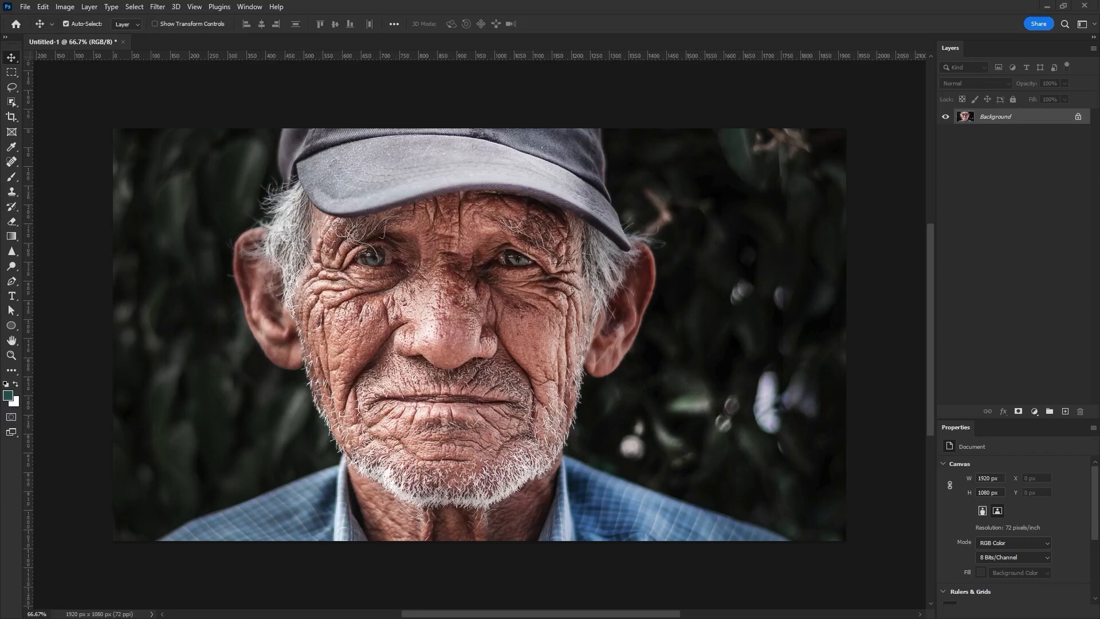
- Unlock the background photo so it becomes an editable layer
scroll(436, 280, "up", 2)
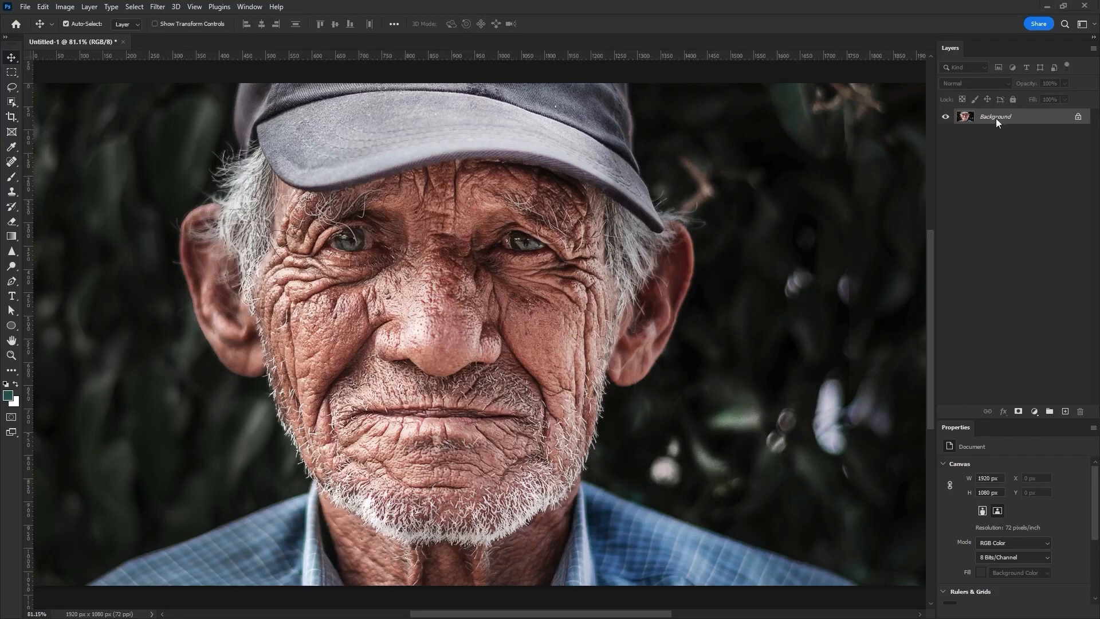
left_click(1077, 117)
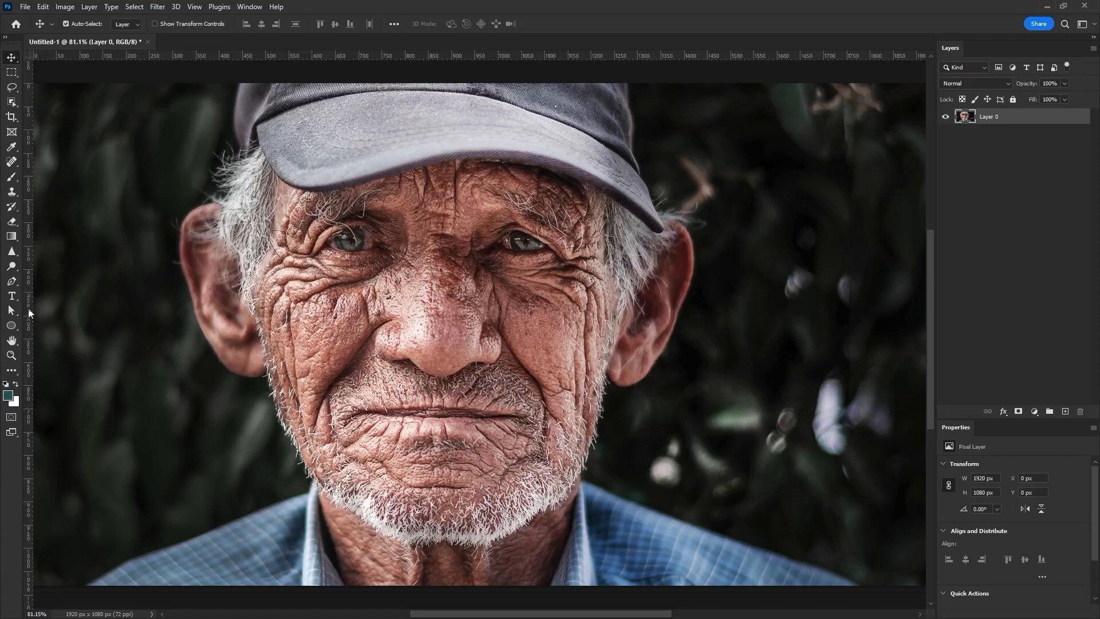
- Place a vertical guide at X 960 px and shift the portrait 85 px to the right so the nose sits on it
left_click_drag(27, 312, 475, 383)
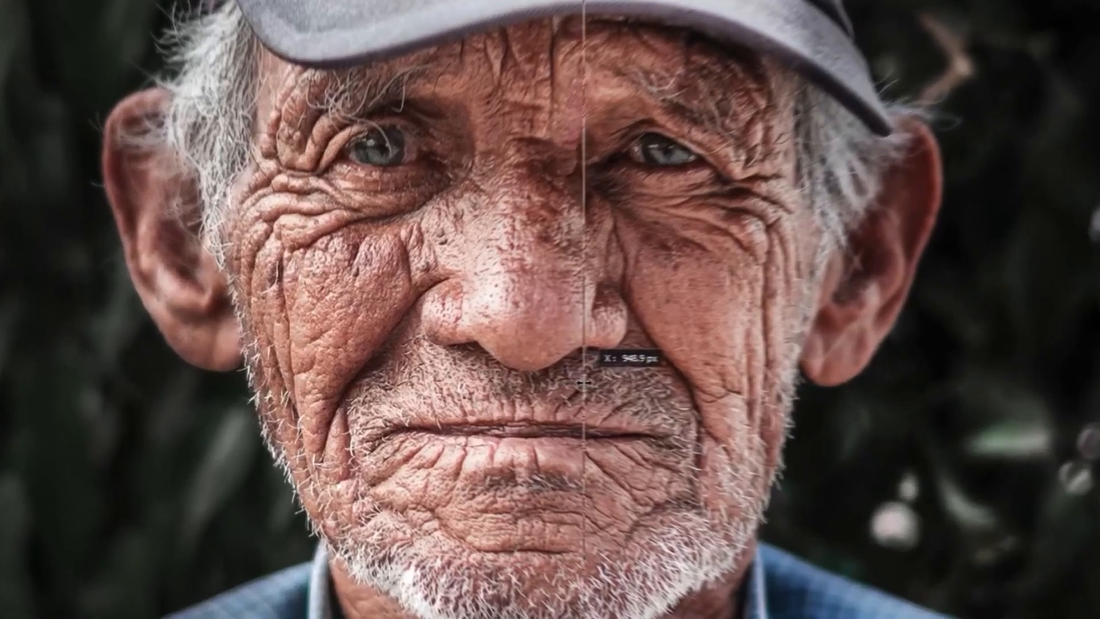
left_click_drag(583, 382, 603, 382)
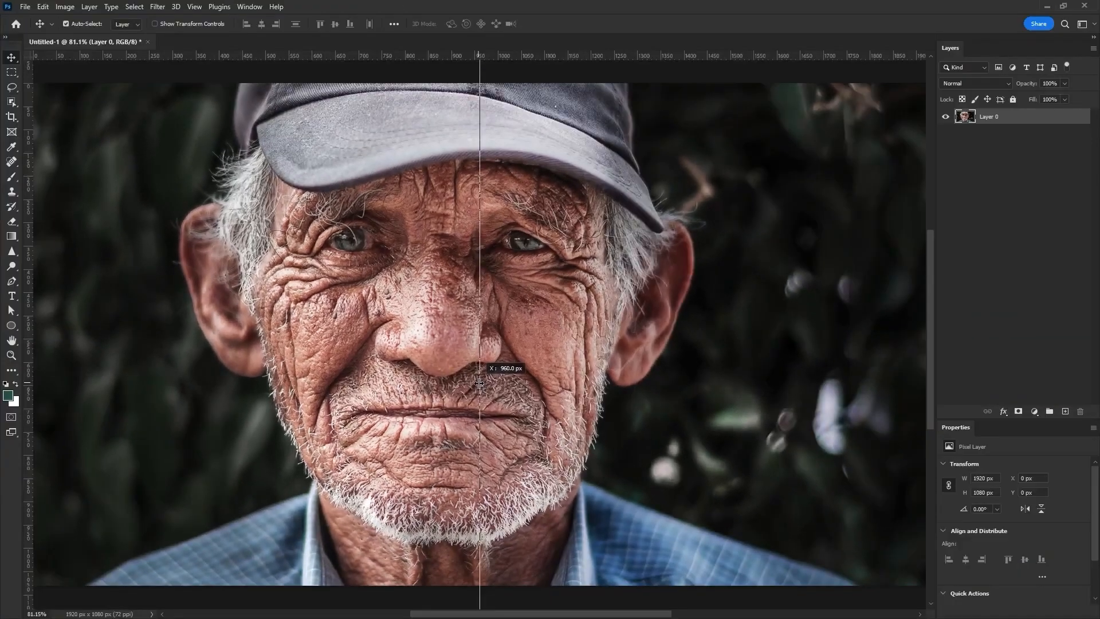
left_click_drag(479, 383, 479, 383)
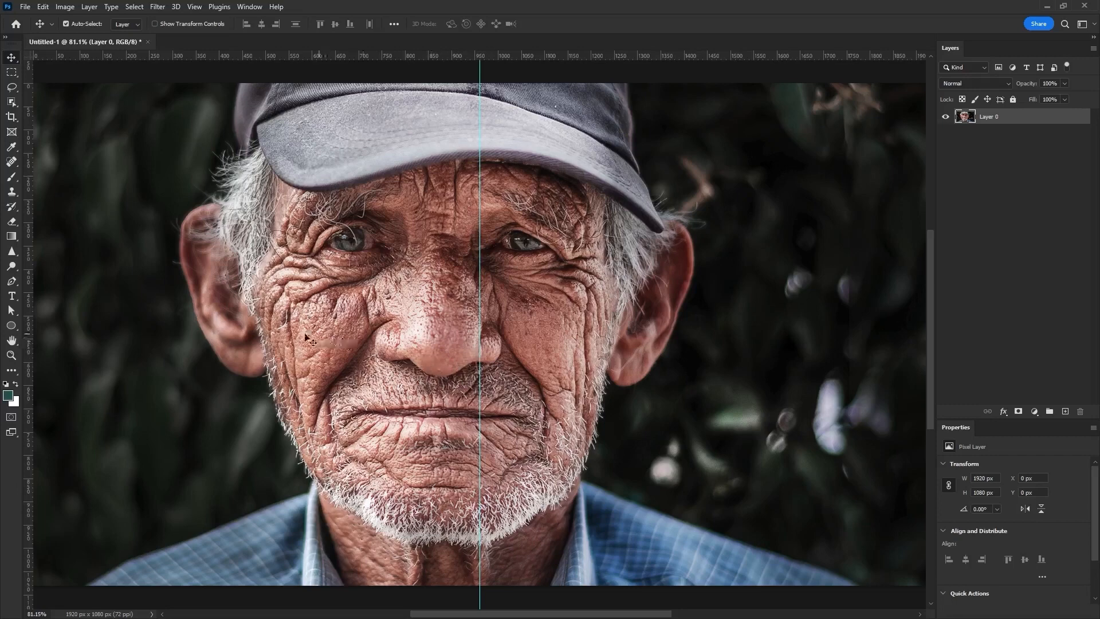
left_click_drag(410, 245, 450, 244)
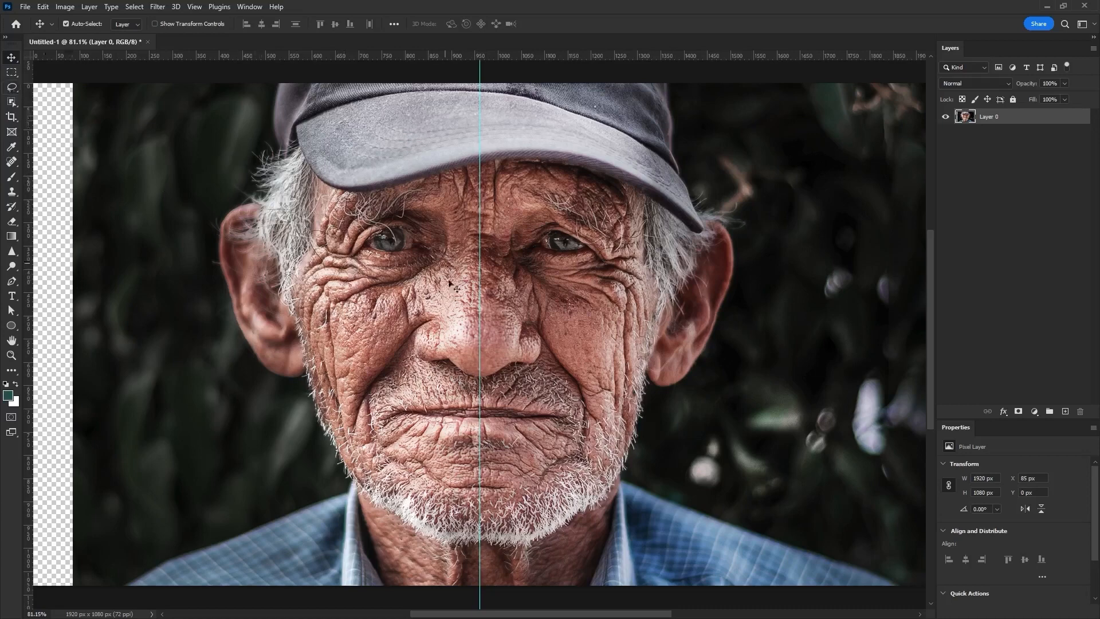
- Select the man with Select Subject and preview the cutout in Select and Mask on black at 100% opacity
left_click(10, 103)
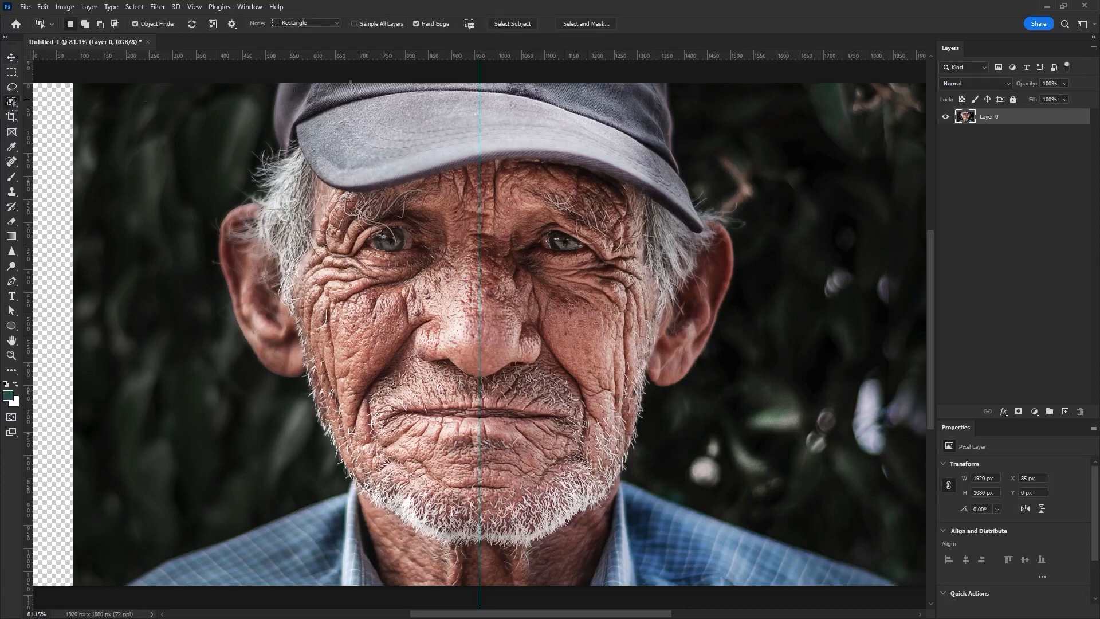
left_click(501, 23)
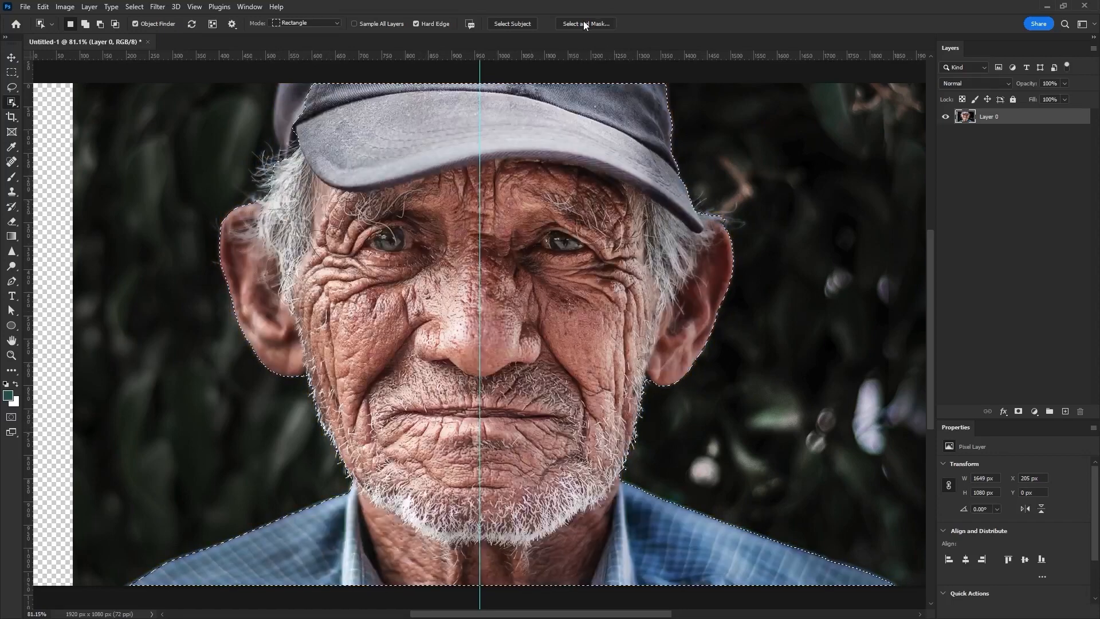
left_click(587, 23)
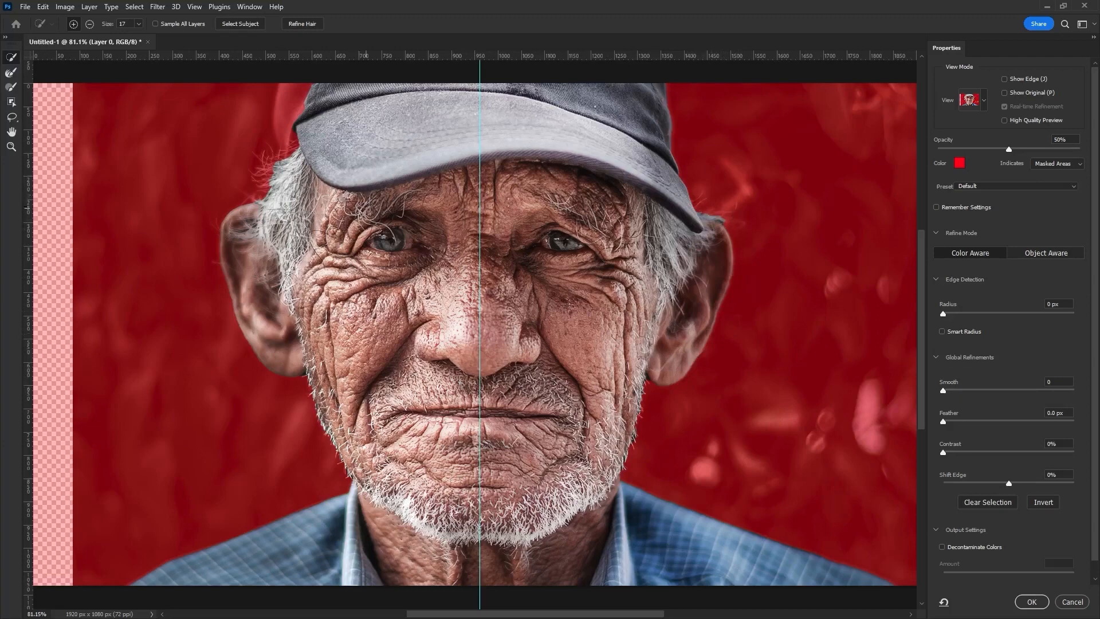
left_click(985, 103)
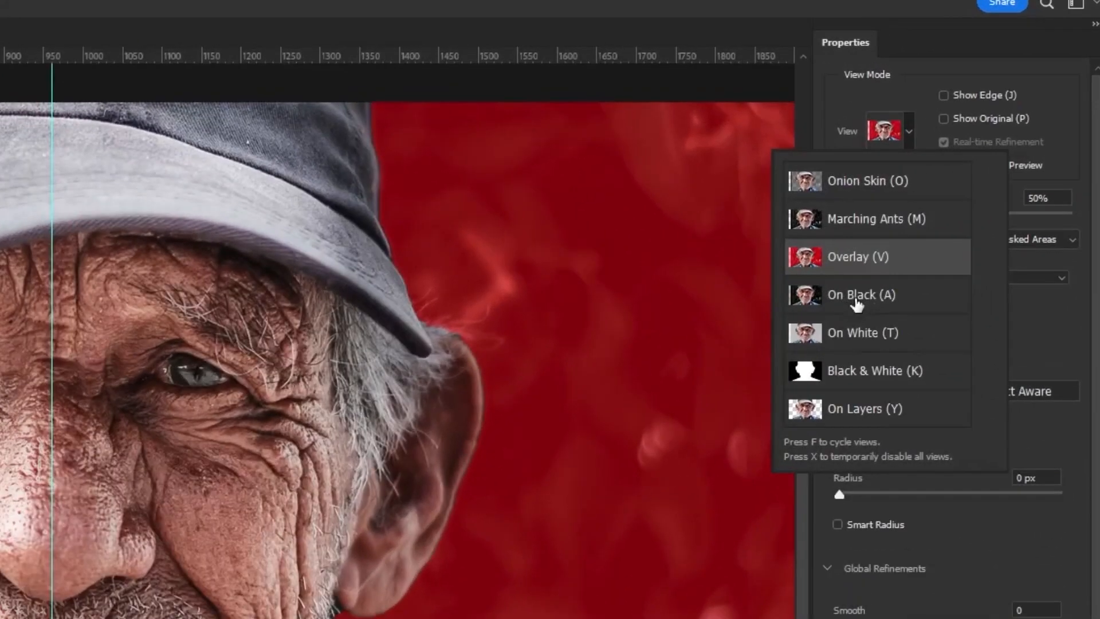
left_click(857, 295)
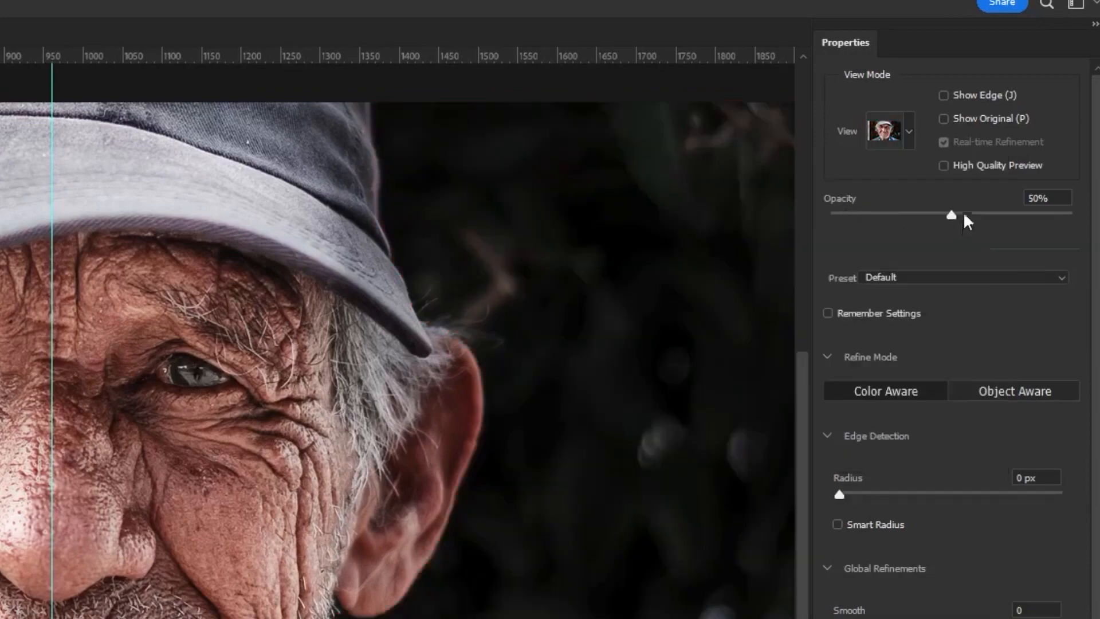
left_click_drag(952, 214, 1081, 221)
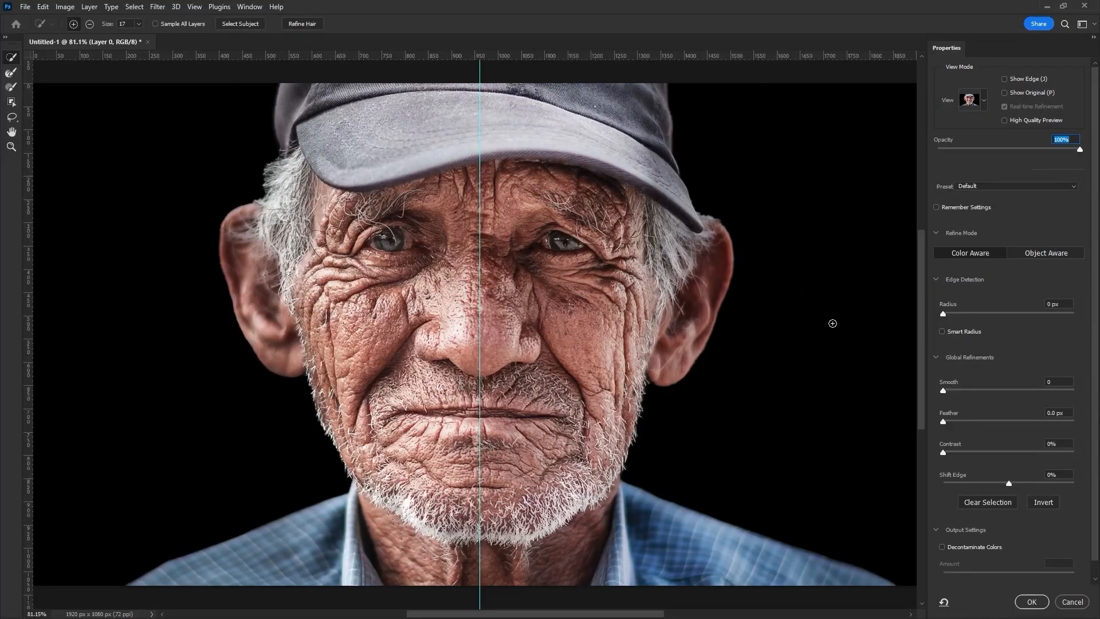
- Output the refined selection as a new layer with a layer mask
scroll(998, 384, "down", 1)
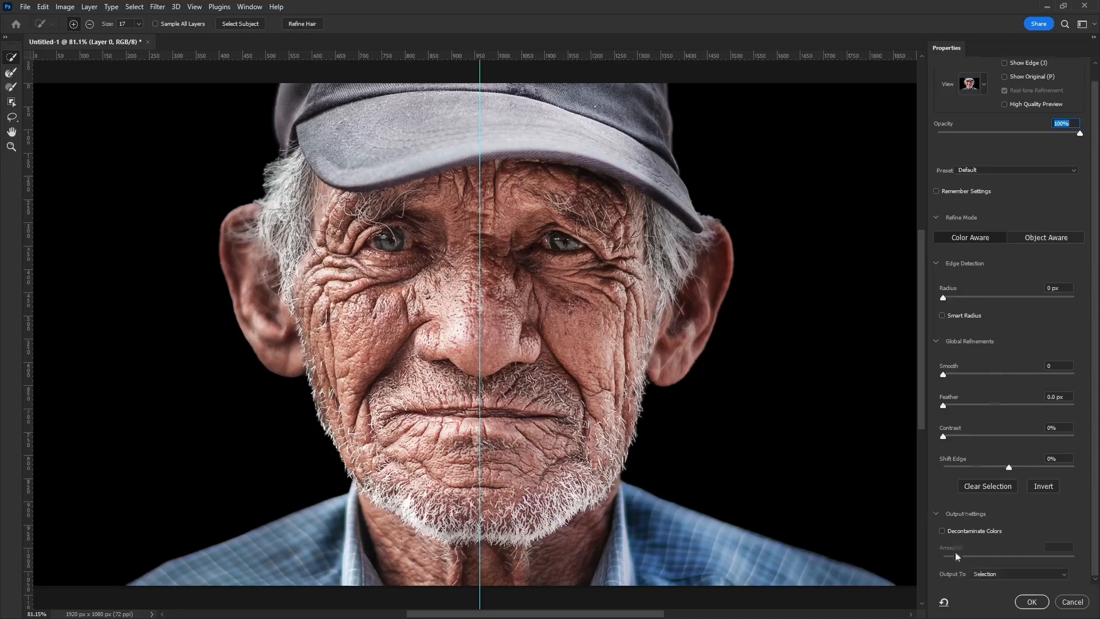
left_click(993, 576)
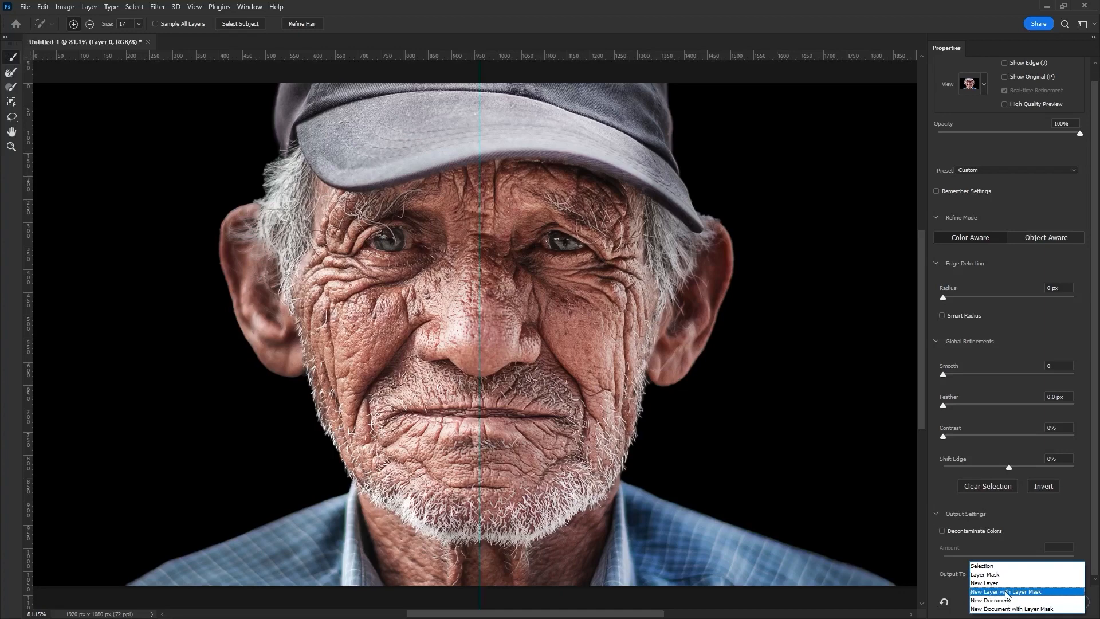
left_click(1007, 593)
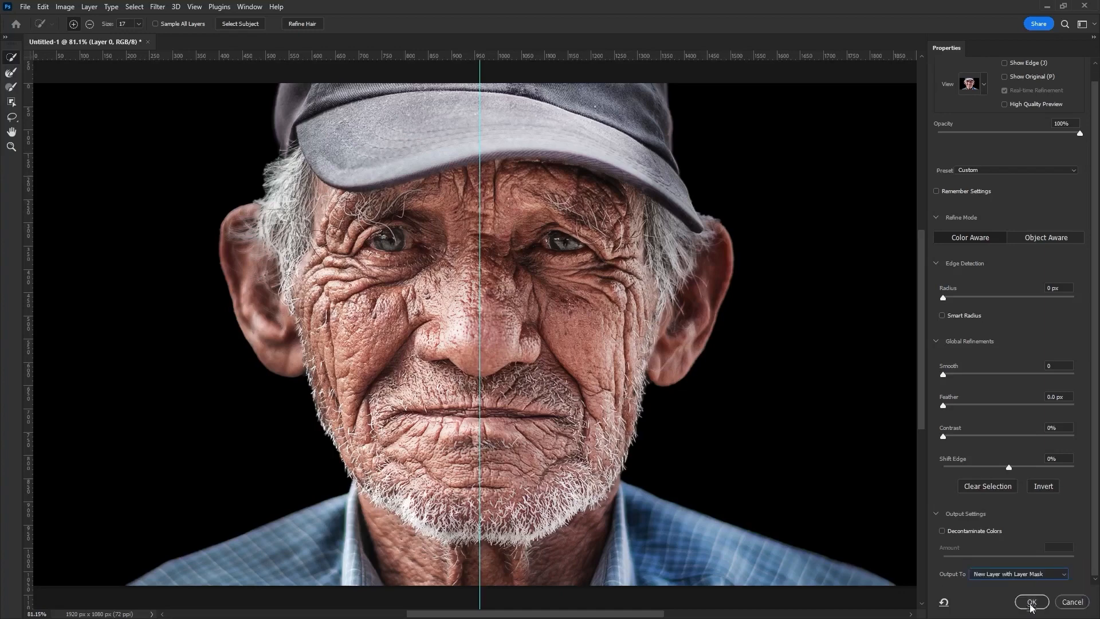
left_click(1032, 602)
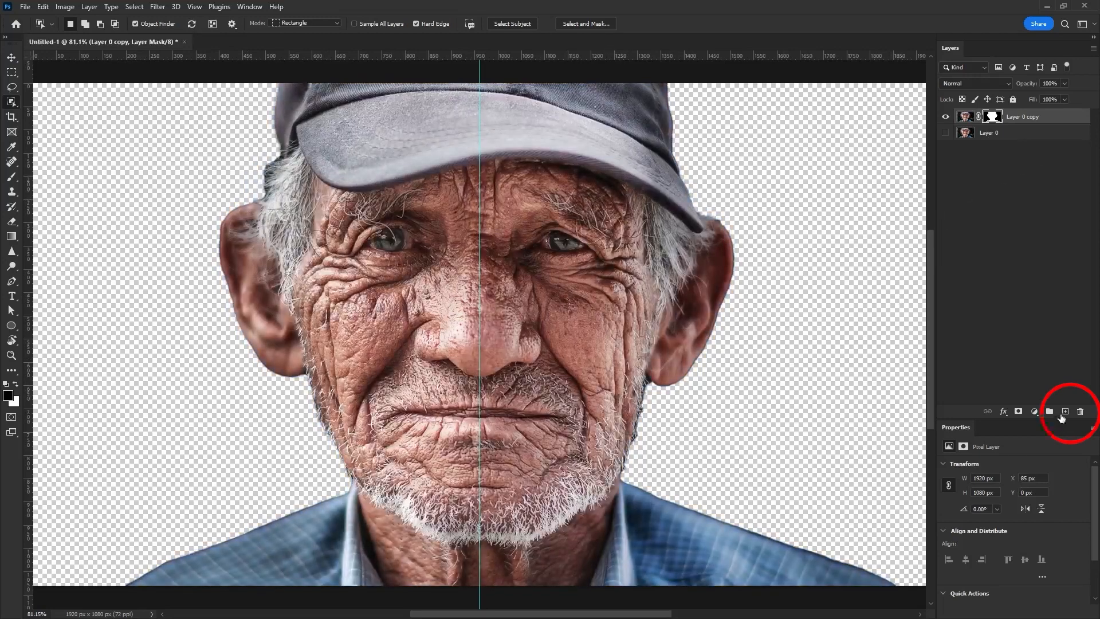
- Create a new layer filled with black and place it directly below the masked portrait
left_click(1065, 411)
left_click_drag(999, 120, 974, 140)
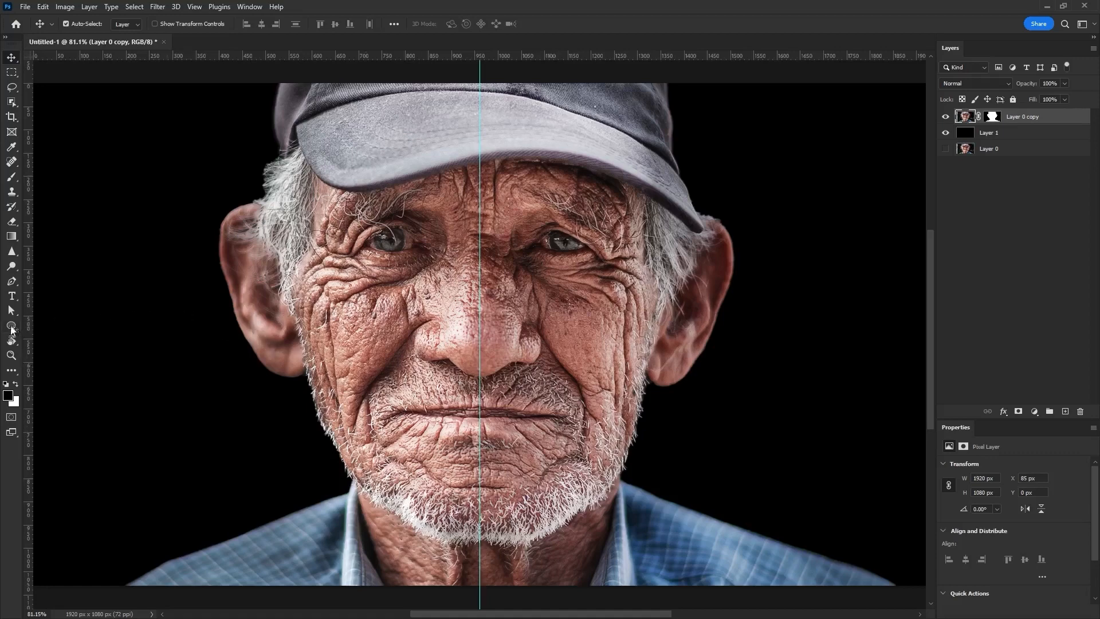
- Draw a black 960 x 1080 px rectangle from the guide to the canvas's right edge, covering half of the face
left_click(11, 327)
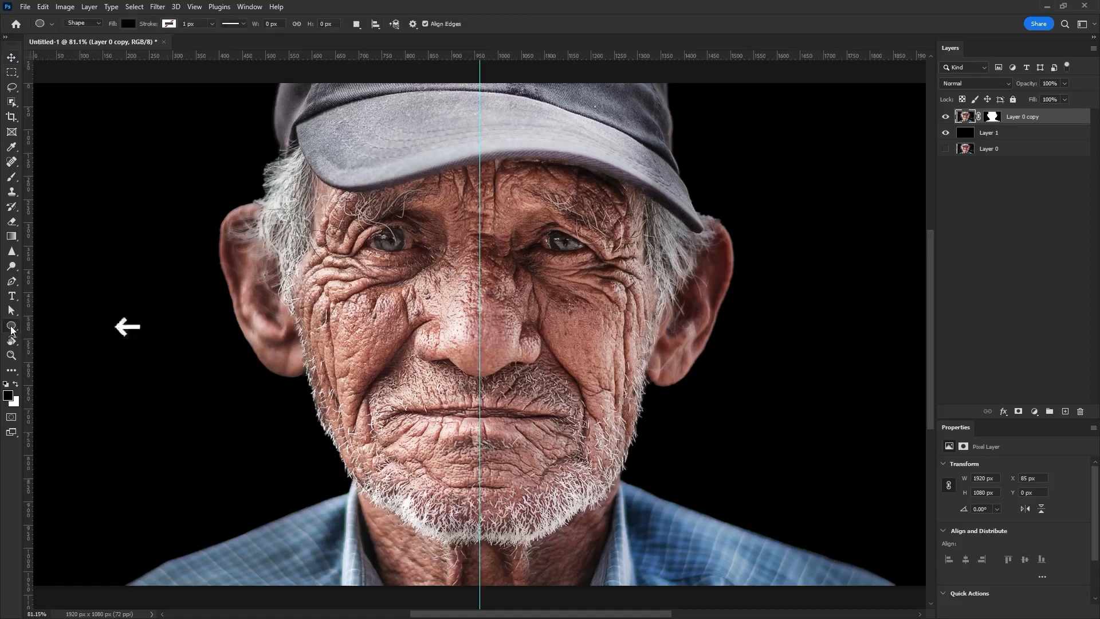
right_click(11, 326)
left_click(55, 319)
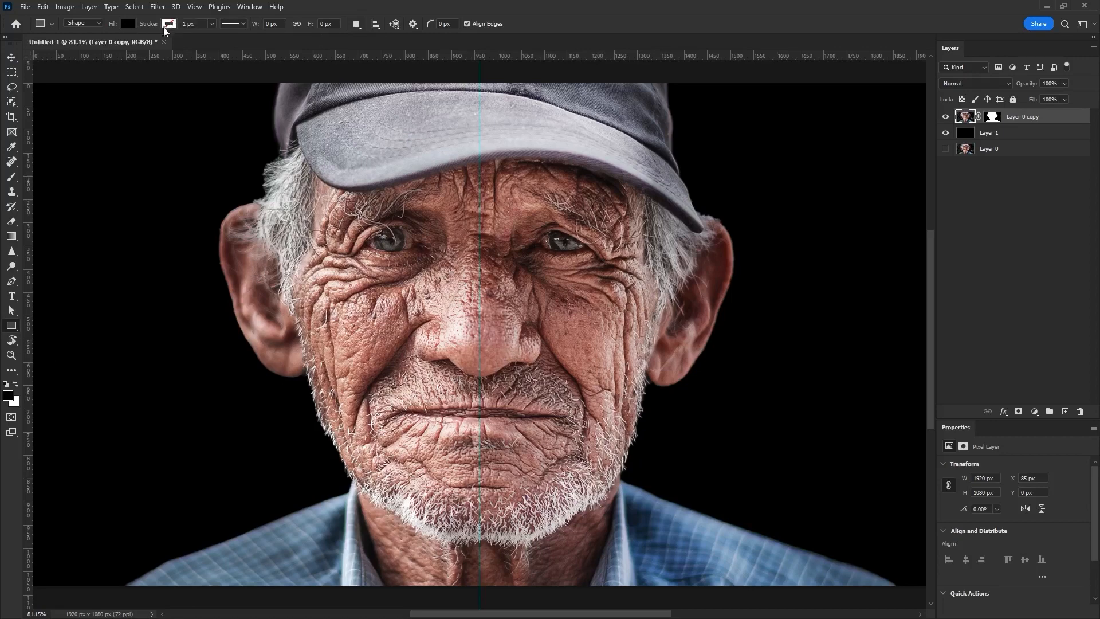
left_click_drag(478, 72, 928, 595)
key("v")
- Rename the layers from the lowest up as portrait, background, portrait and black
left_click(995, 166)
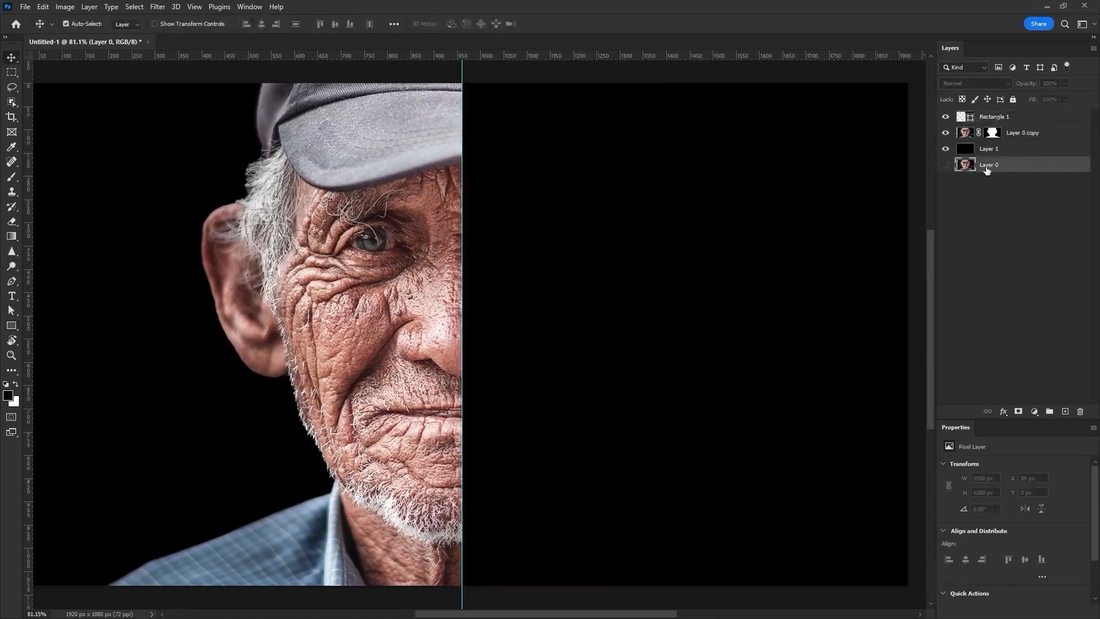
type("backgro")
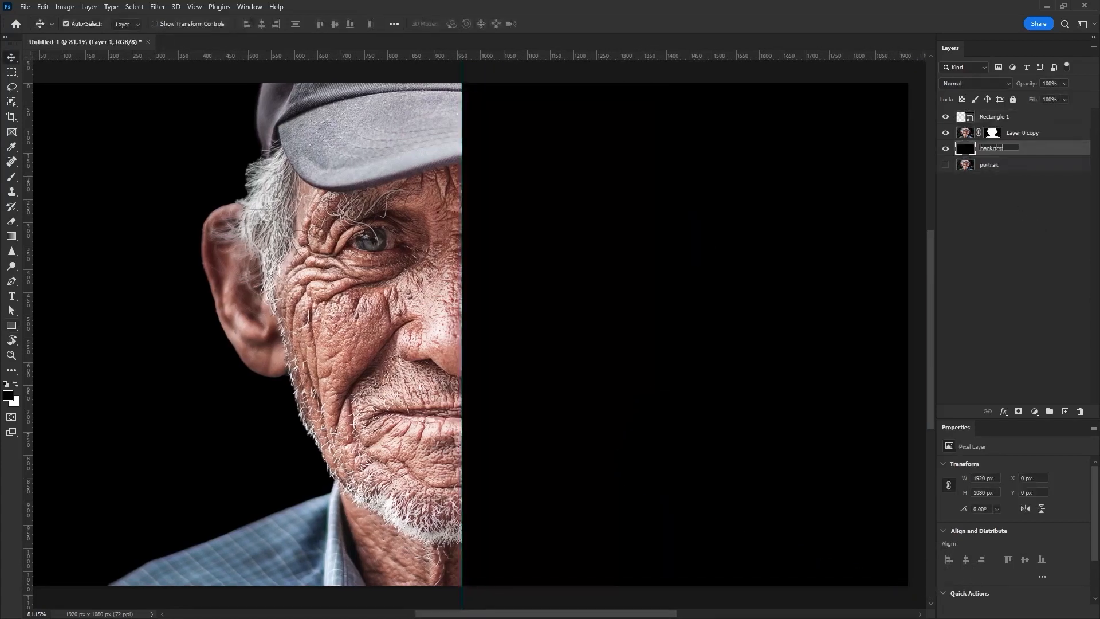
type("und")
key("shift+Tab")
type("portrait")
key("shift+Tab")
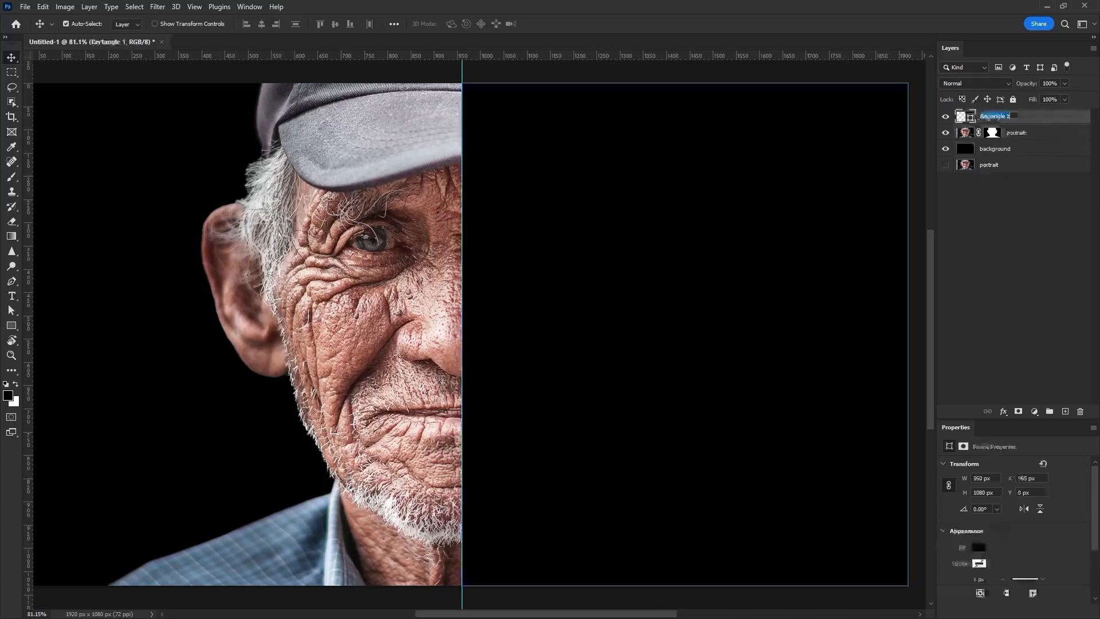
type("black")
key("Return")
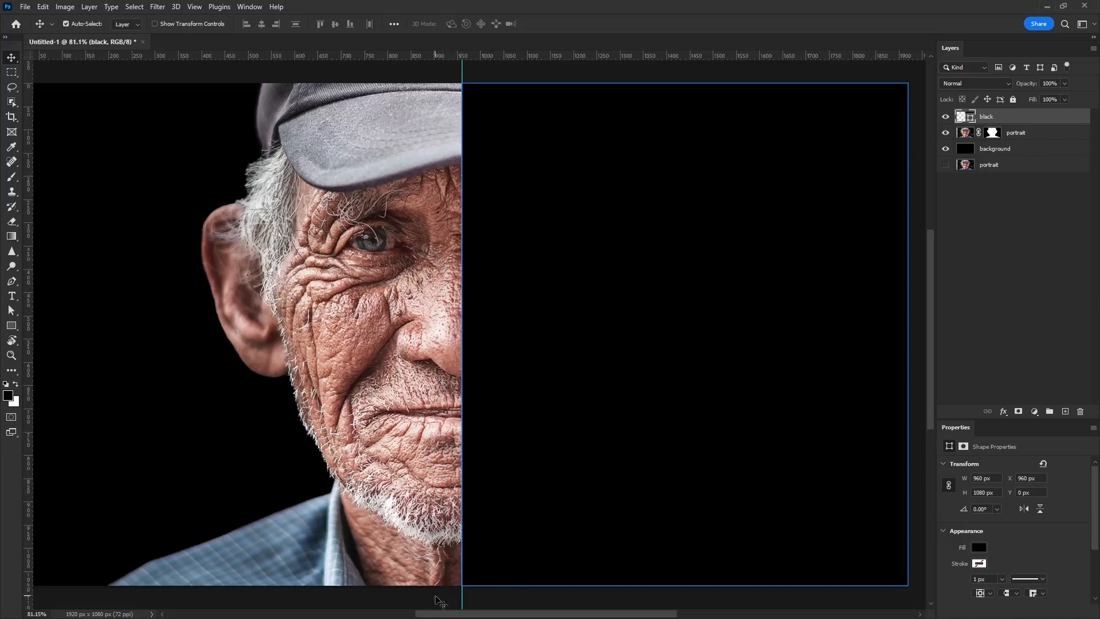
- Add the white "Lorem ipsum dolor sit amet consectet adipiscing elit" text, scale it to about 153 pt and place it just right of the guide
key("t")
left_click(363, 151)
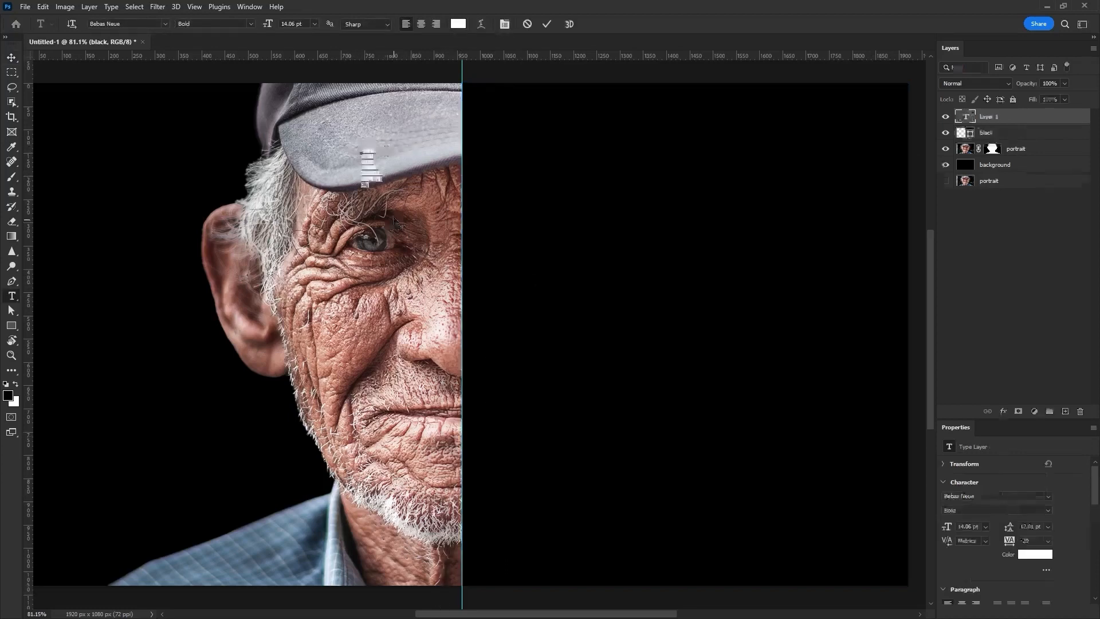
key("ctrl+t")
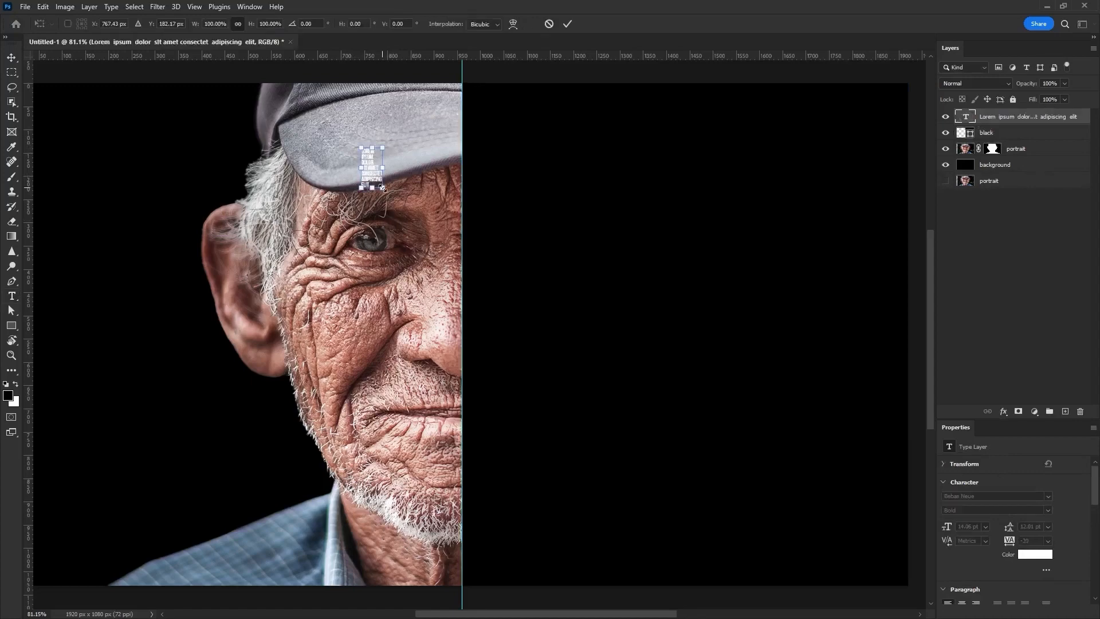
left_click_drag(382, 188, 600, 583)
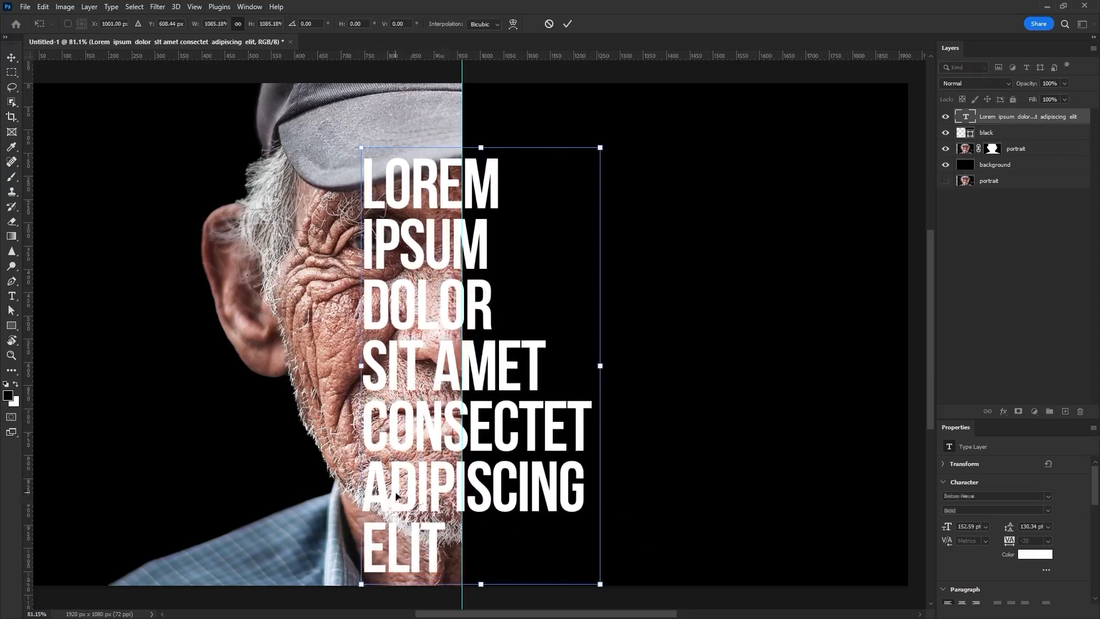
left_click_drag(395, 496, 509, 459)
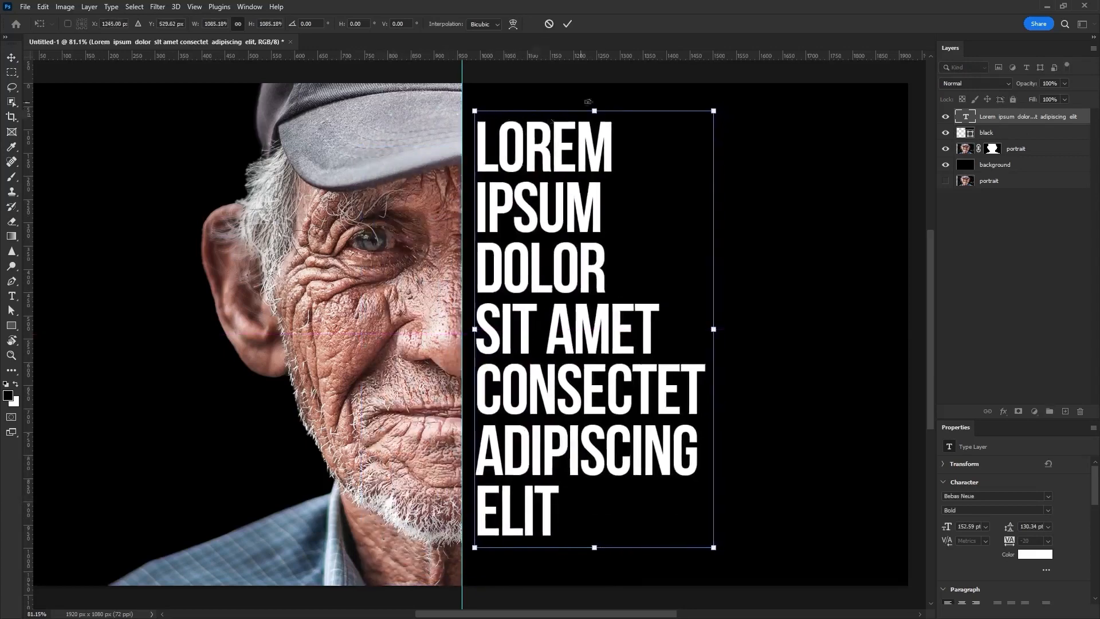
key("Return")
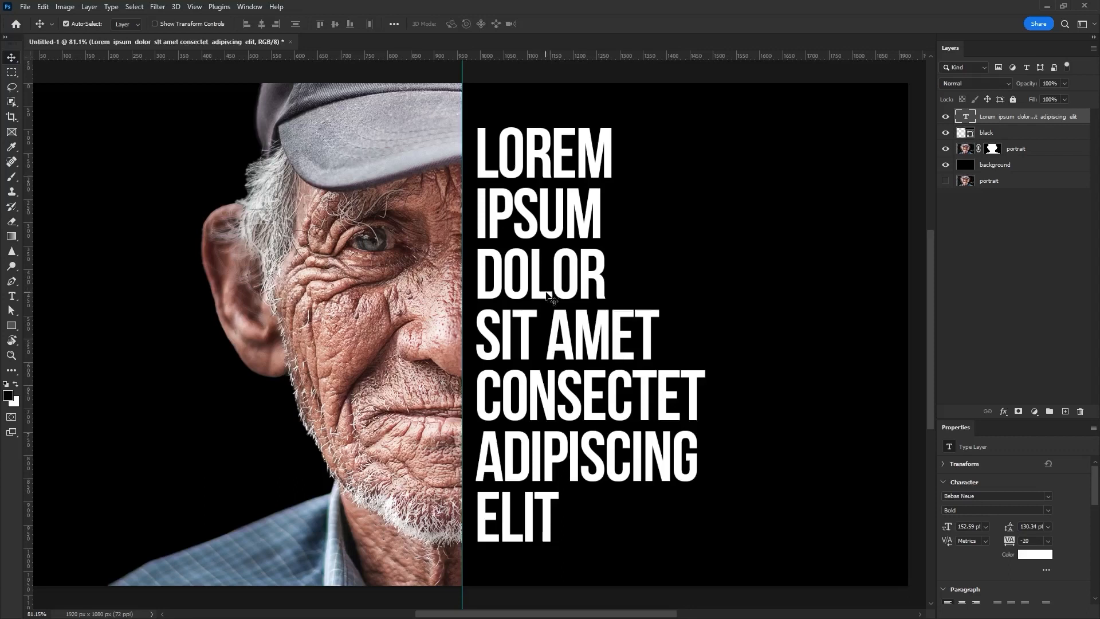
- In the text layer's blending options, set the fill opacity to 0% and the knockout to Shallow
right_click(1006, 120)
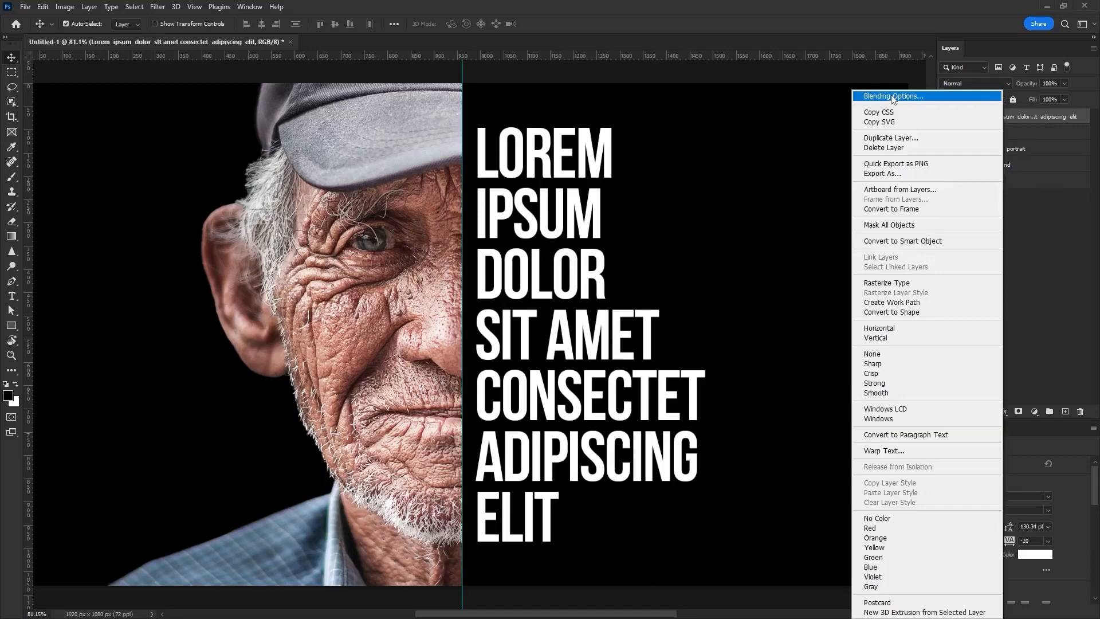
left_click(893, 97)
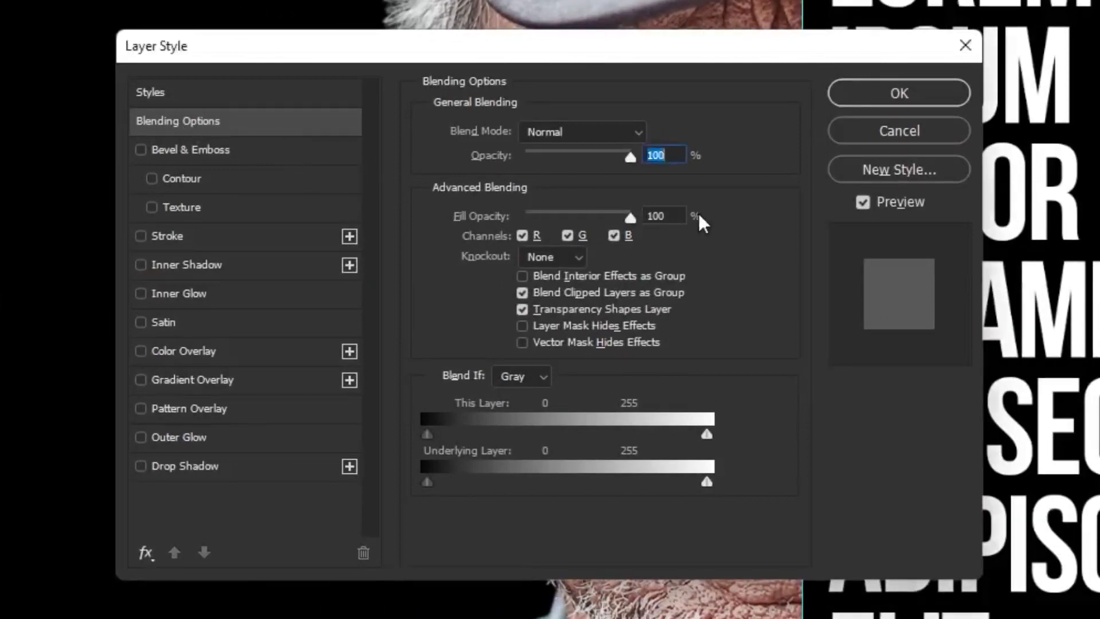
left_click_drag(631, 219, 483, 225)
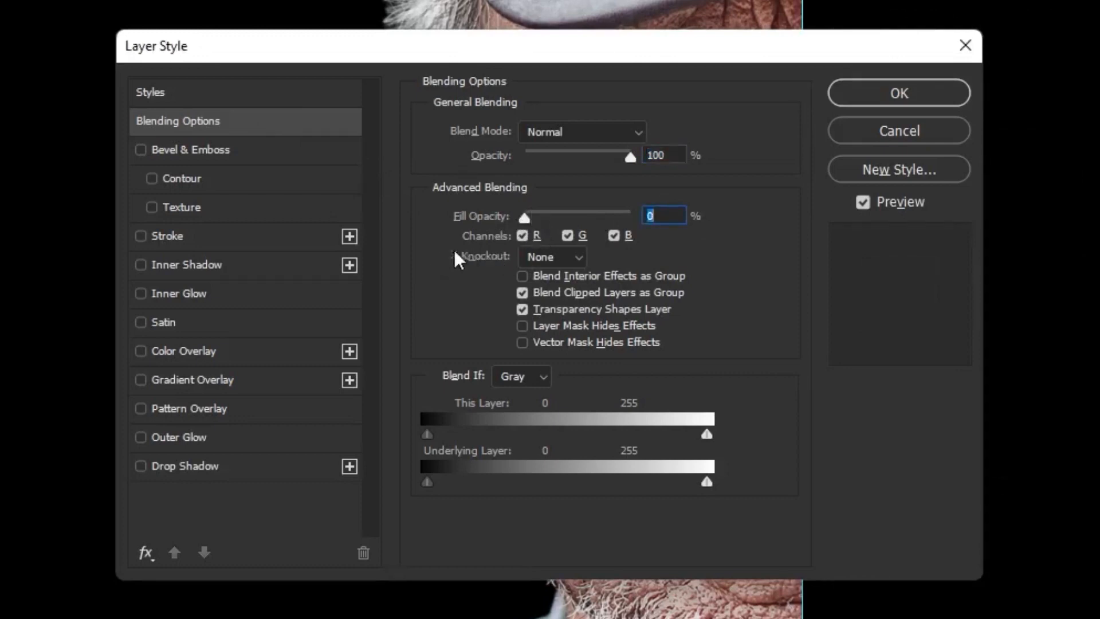
left_click(560, 257)
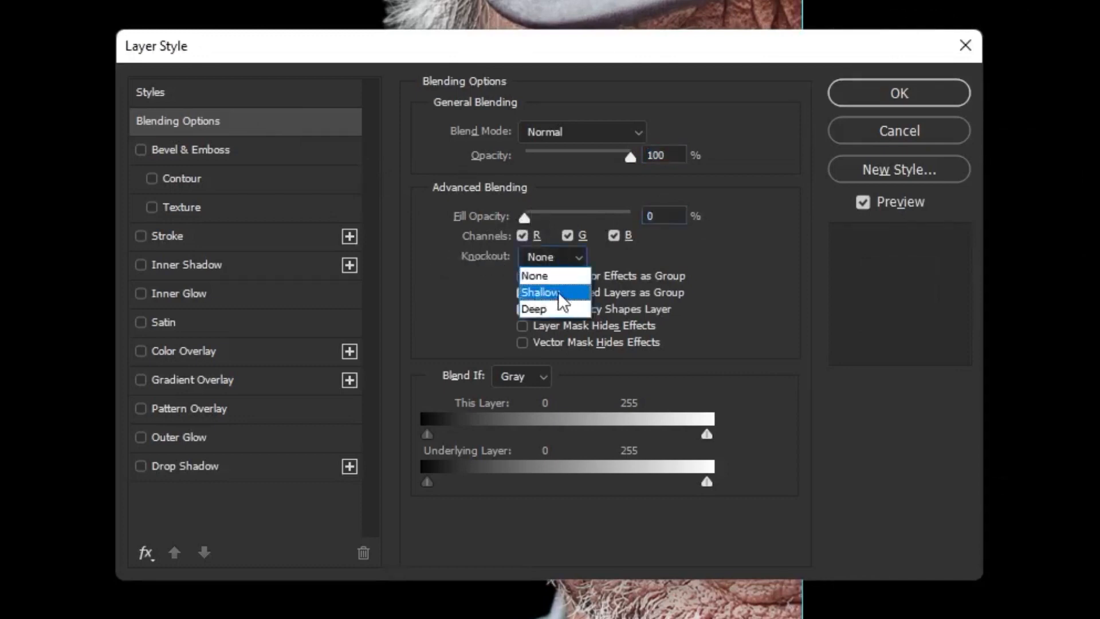
left_click(561, 293)
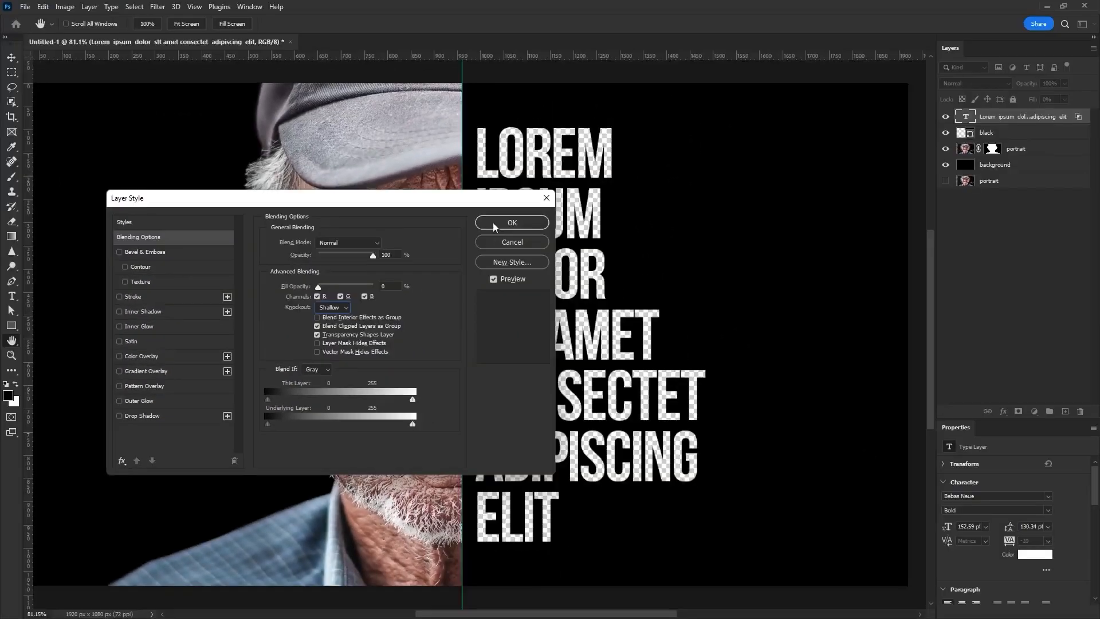
left_click(870, 103)
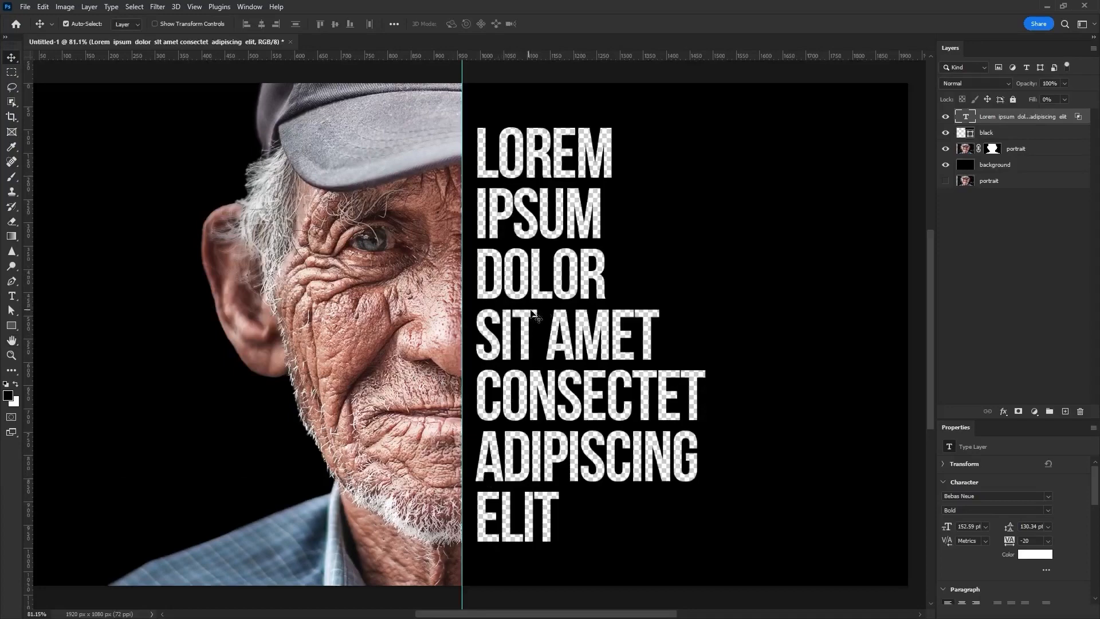
- Hide the text, black rectangle, masked portrait and background layers
left_click_drag(945, 117, 945, 171)
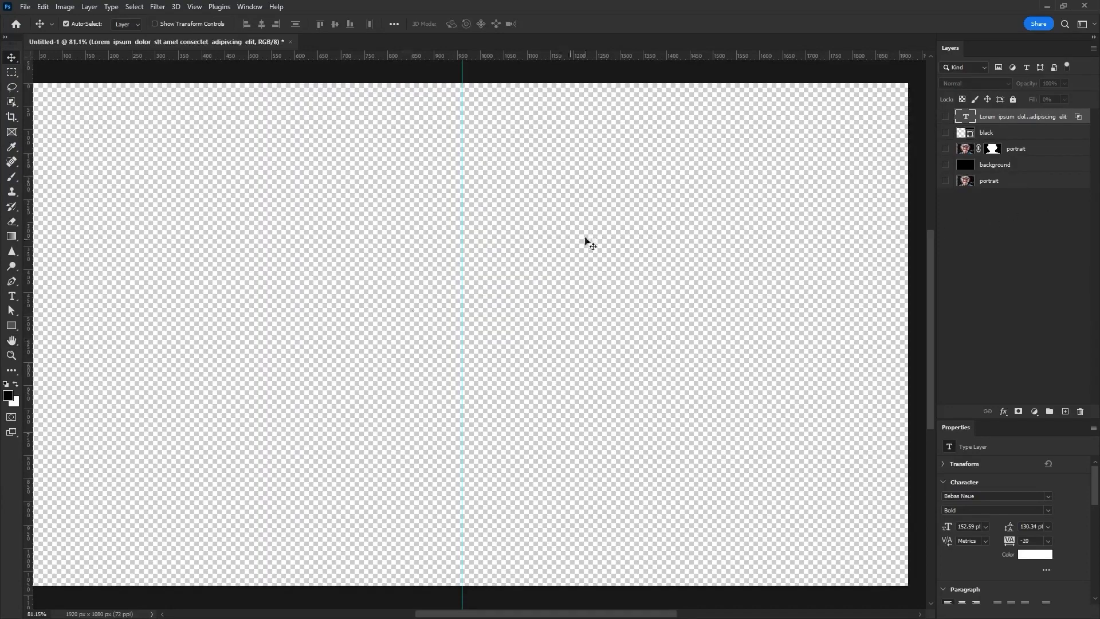
- Show the text, black, masked portrait and background layers, and group the text layer with the black rectangle
left_click_drag(945, 116, 945, 166)
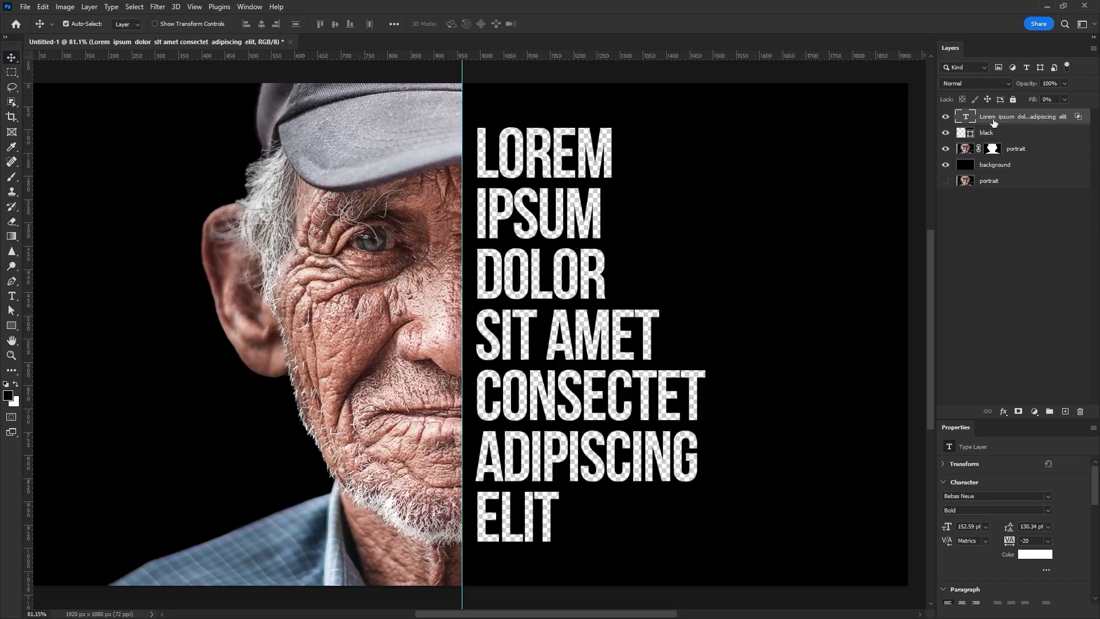
left_click(1020, 136)
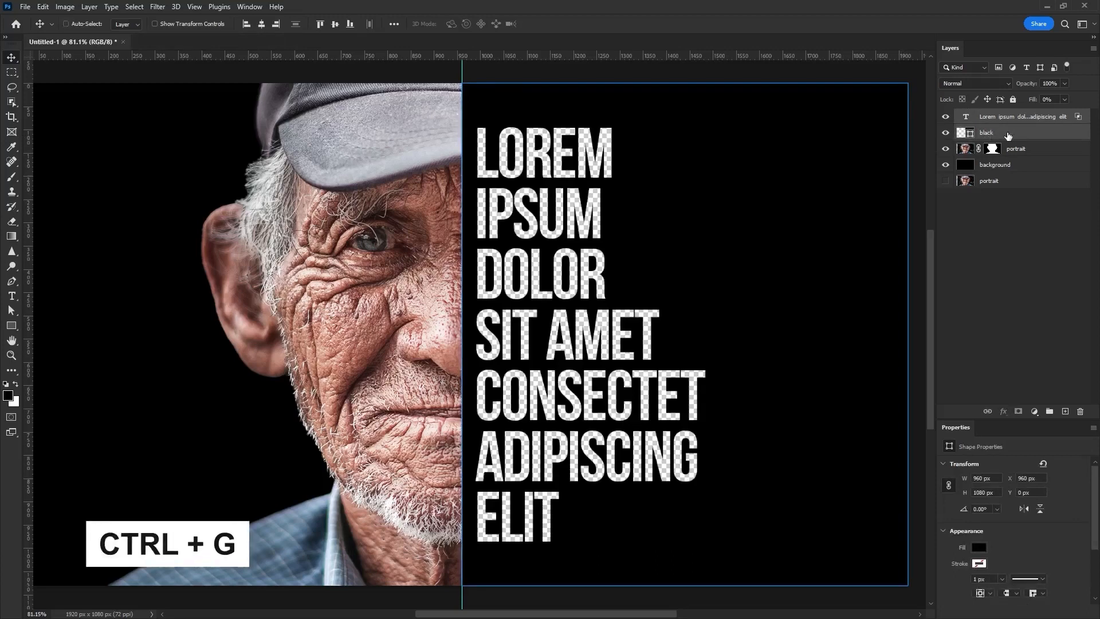
key("ctrl+g")
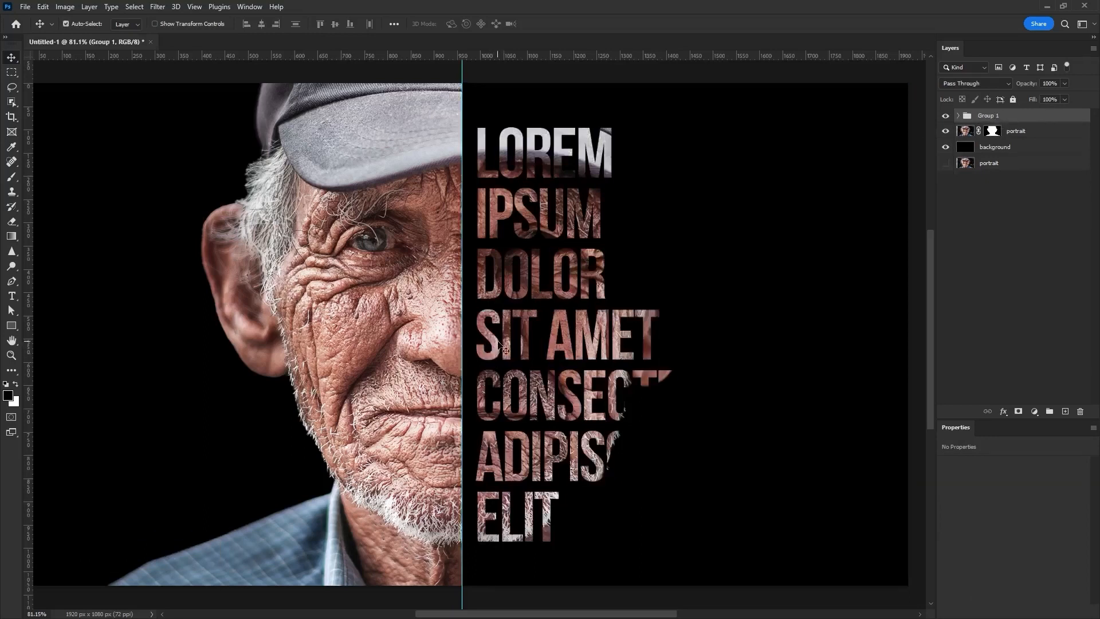
- Rename the new group as text and expand it to reveal its layers
double_click(987, 115)
type("text")
key("Return")
left_click(958, 116)
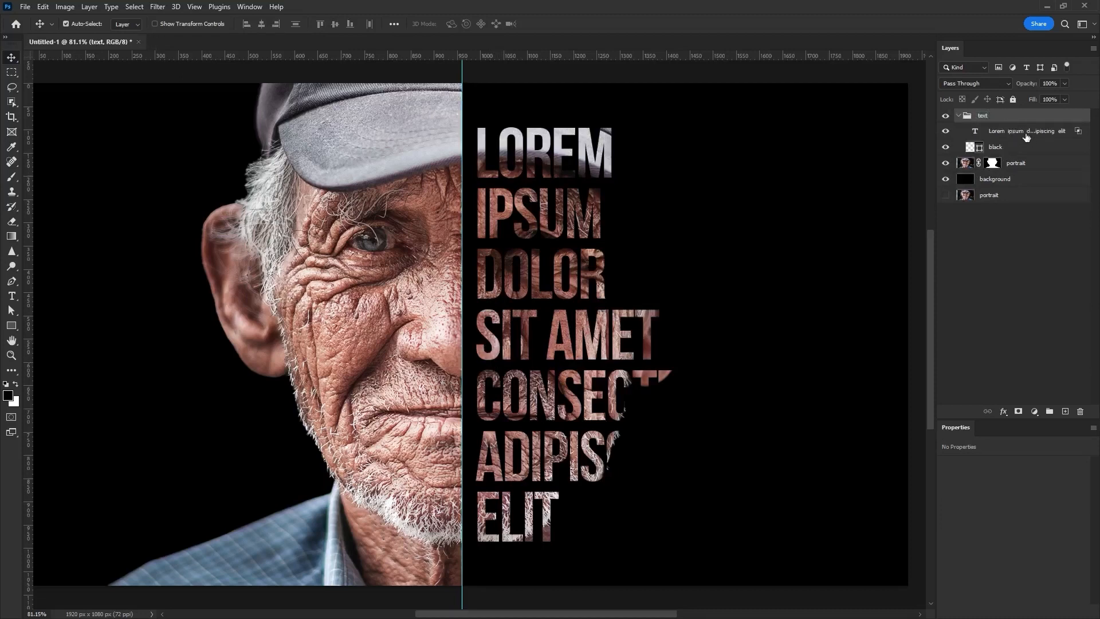
- Try adding extra letters inside the word "DOLOR" in the text layer, and remove them again
left_click(1020, 134)
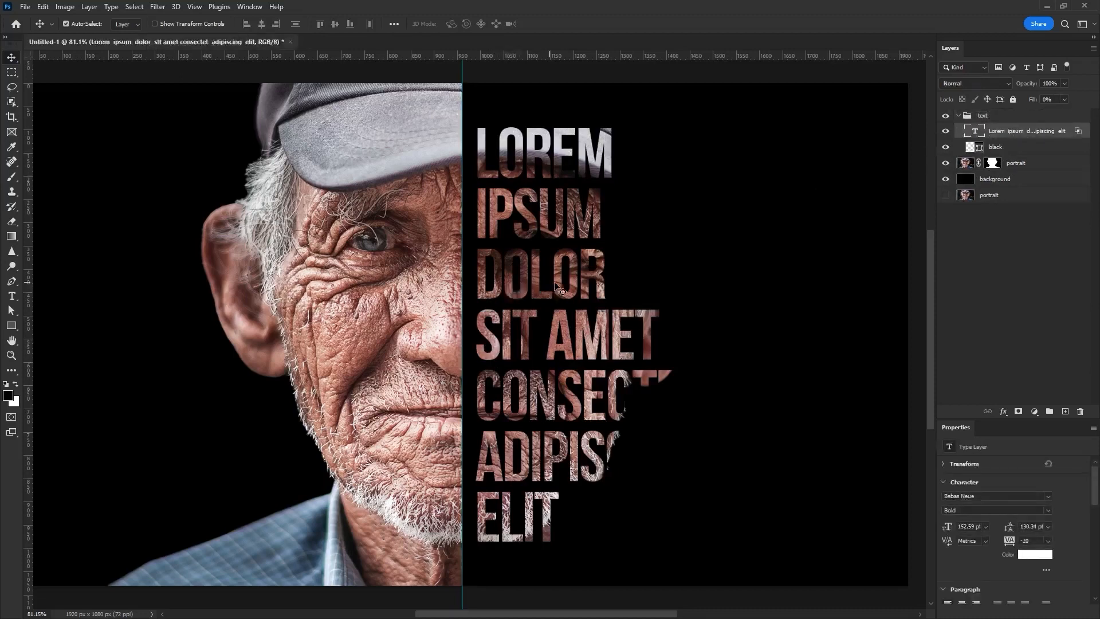
type("tdsd")
key("BackSpace")
key("BackSpace")
key("BackSpace")
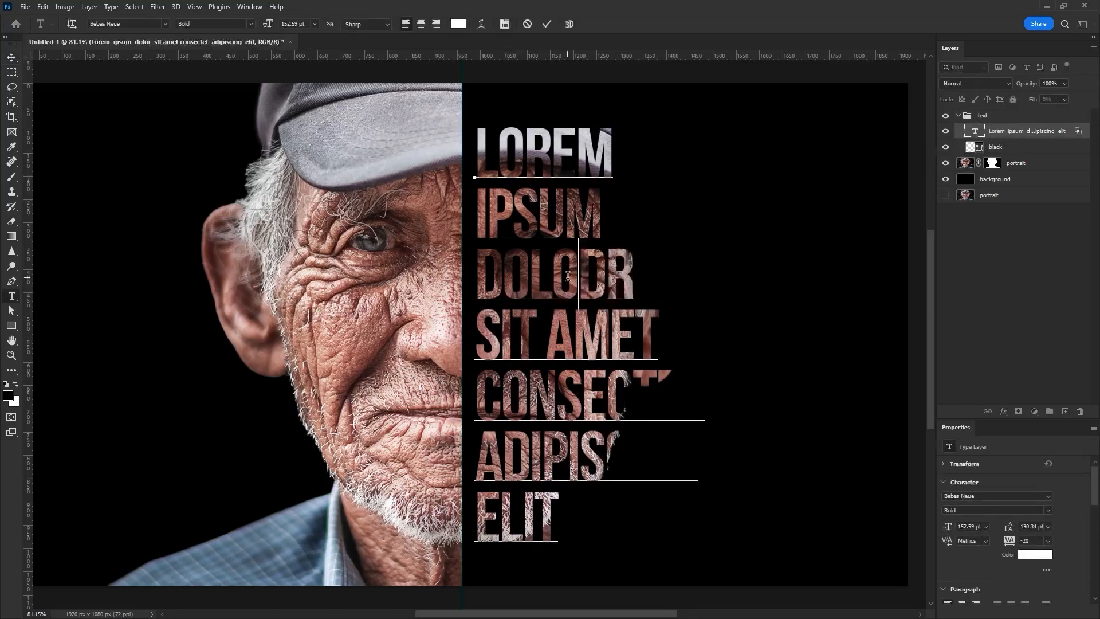
key("ctrl+Return")
- Try enlarging the text block with Free Transform, and cancel the transformation
key("ctrl+t")
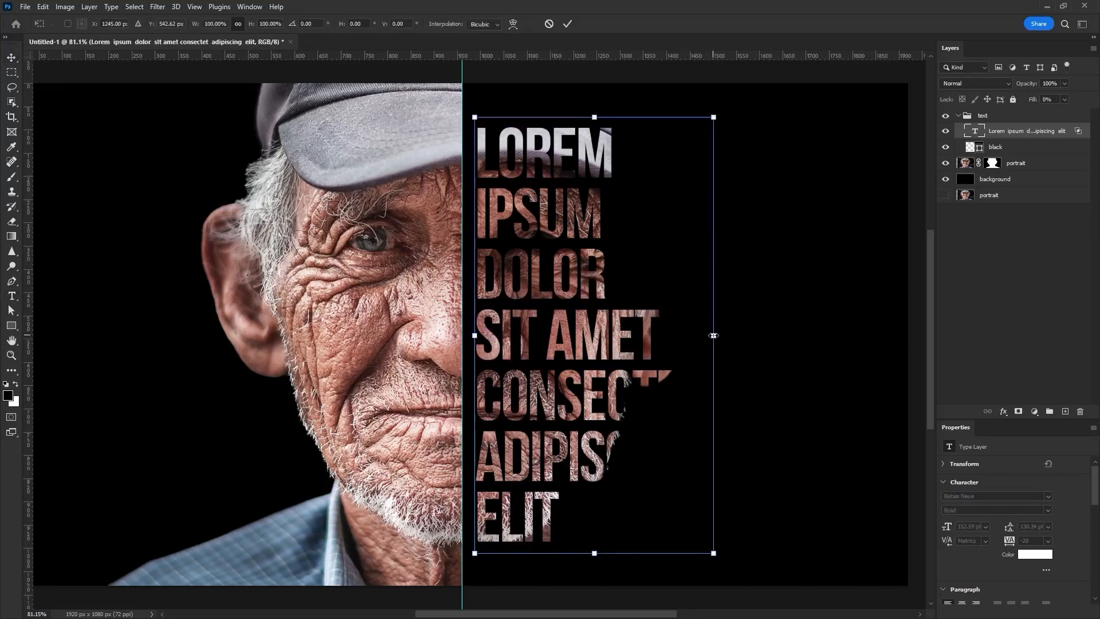
left_click_drag(713, 335, 823, 353)
key("ctrl+z")
key("Escape")
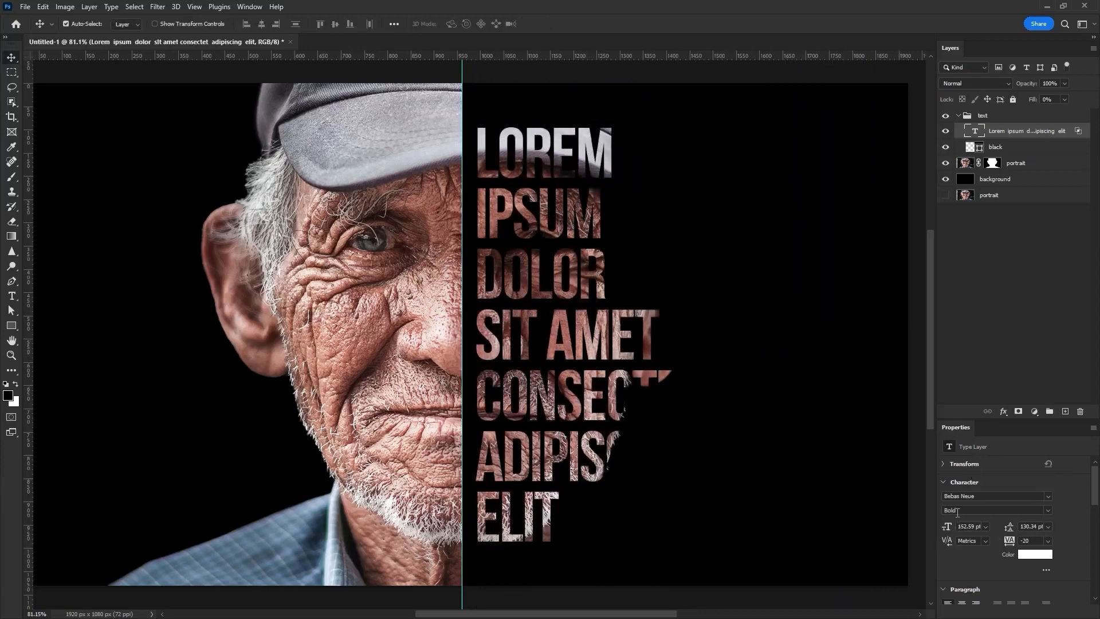
- Add a Black & White adjustment layer directly above the masked portrait, keeping its properties displayed
left_click(345, 294)
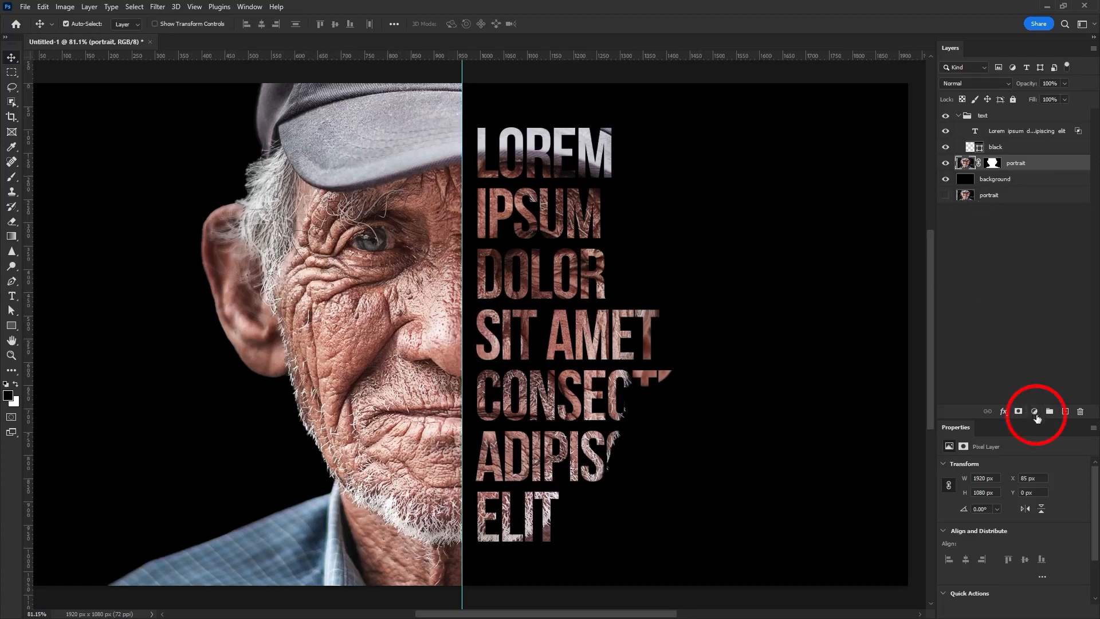
left_click(1035, 412)
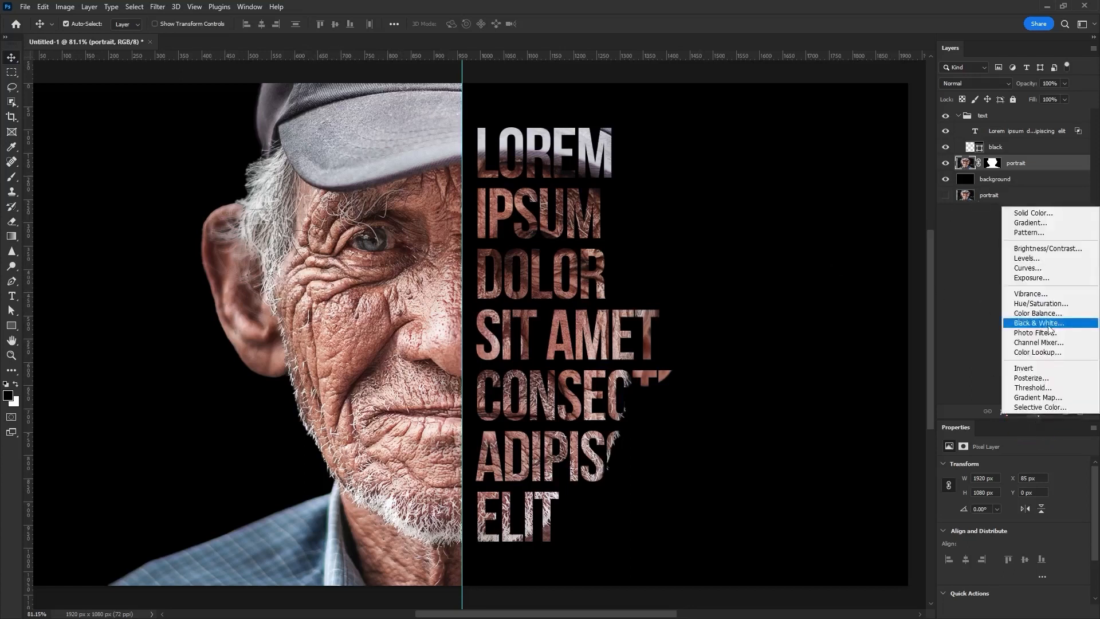
left_click(1049, 324)
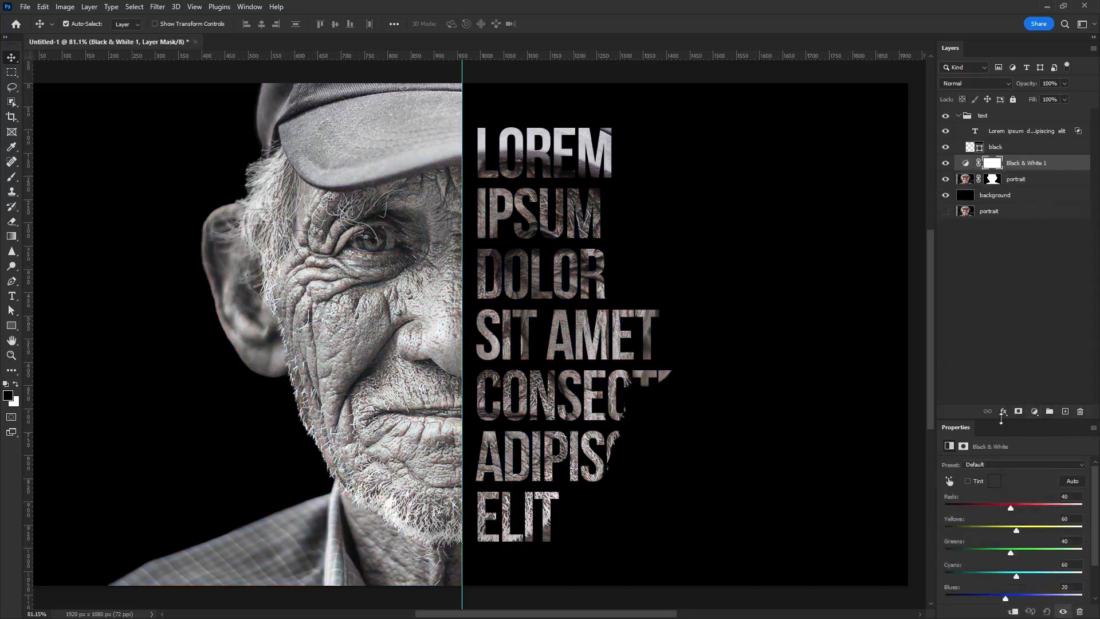
left_click(999, 465)
left_click(943, 419)
left_click(243, 5)
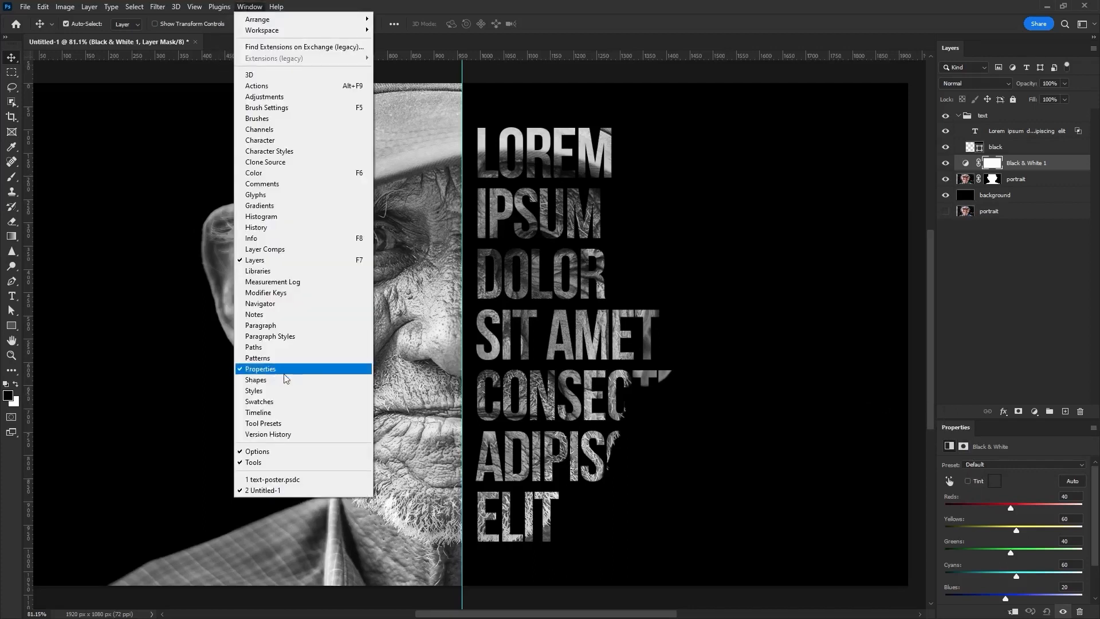
- Try the Maximum Black and Blue Filter presets on the Black & White adjustment, with Reds lowered to about -19
left_click(992, 465)
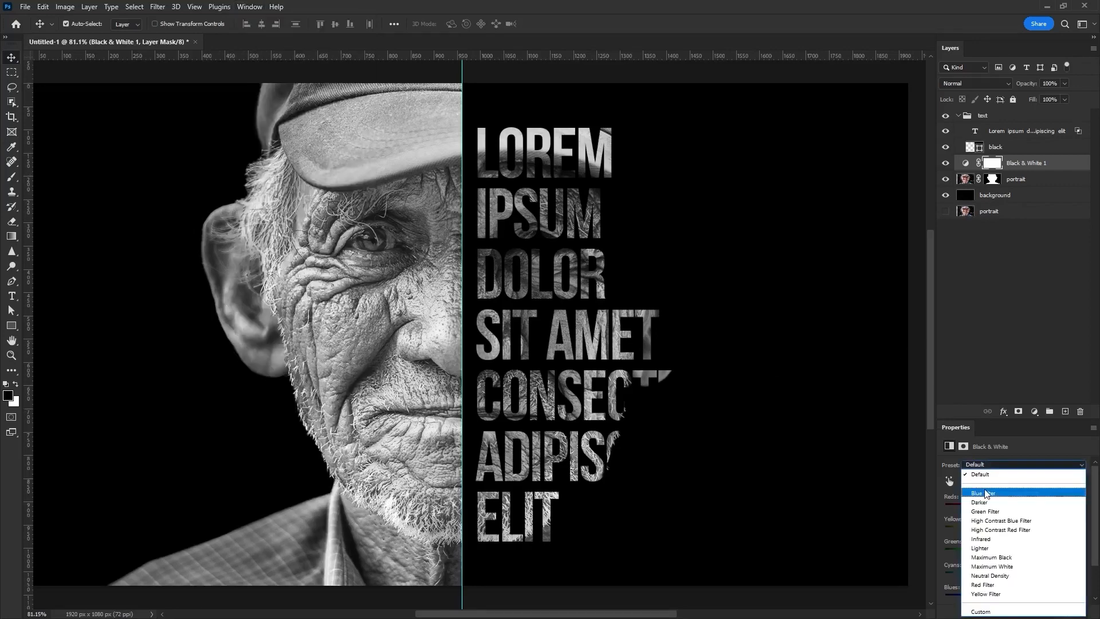
left_click(991, 557)
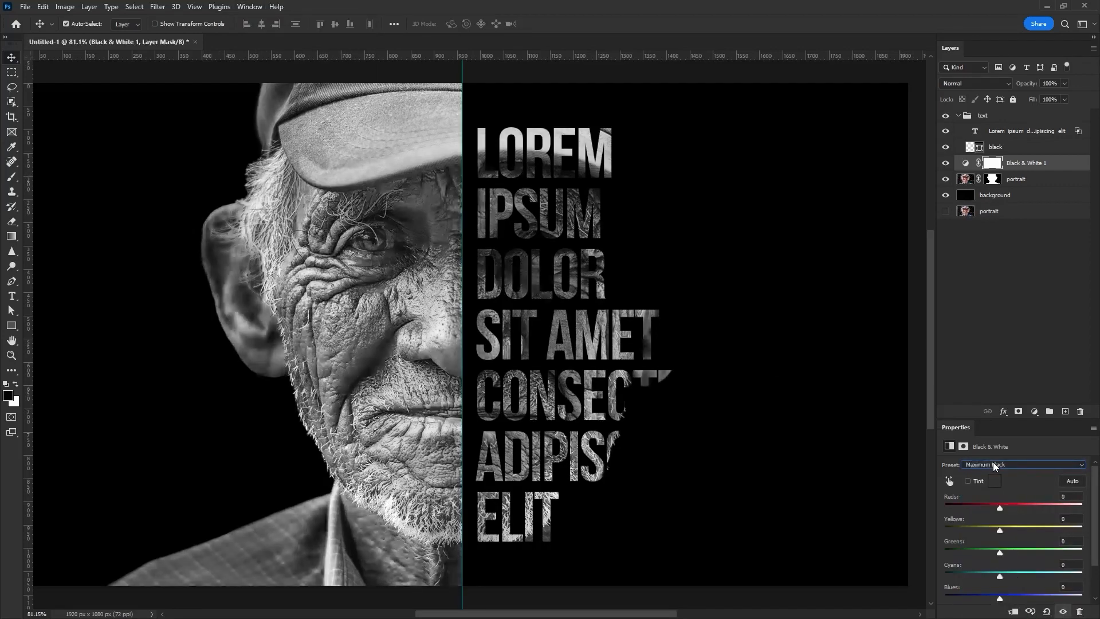
scroll(993, 462, "up", 7)
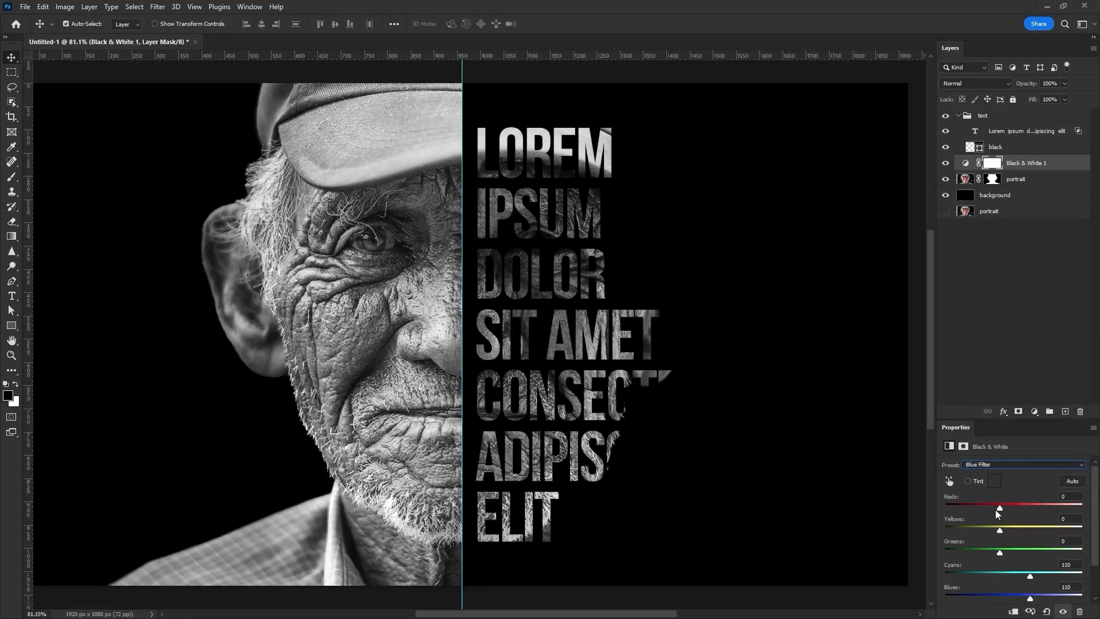
mouse_move(999, 509)
left_mouse_down()
mouse_move(1045, 507)
mouse_move(994, 513)
left_mouse_up()
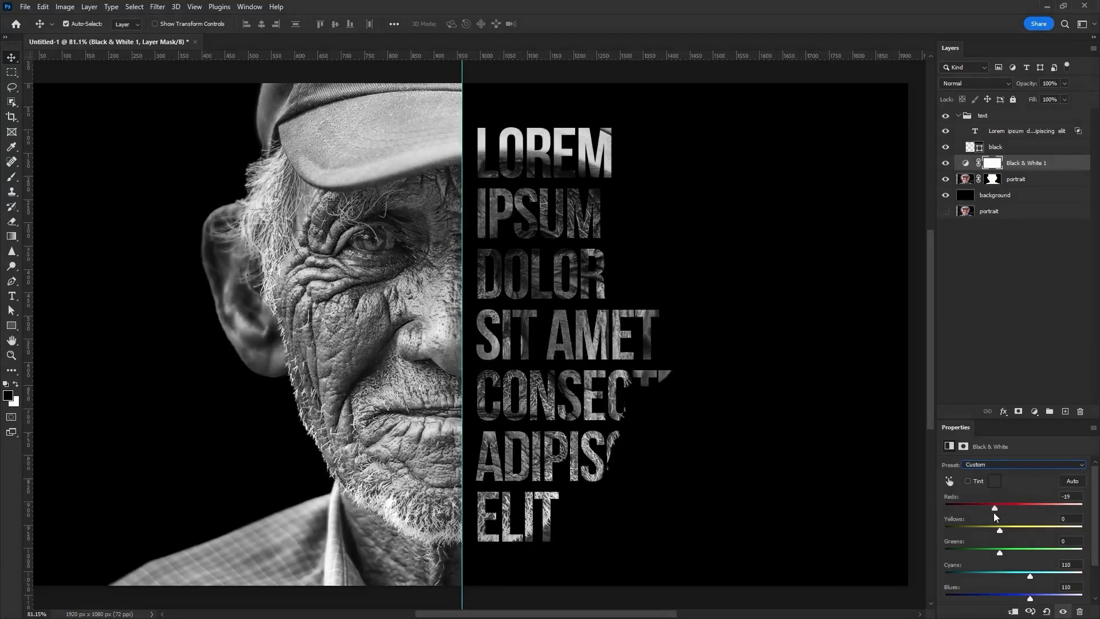
- Set the Black & White adjustment's preset to Green Filter
left_click(1000, 464)
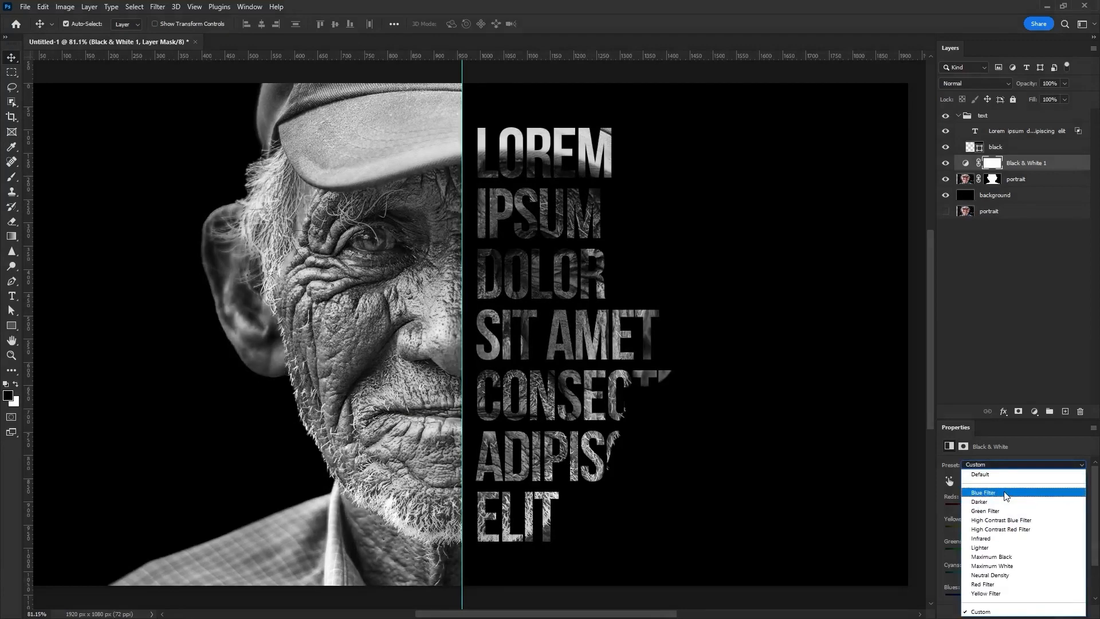
left_click(995, 511)
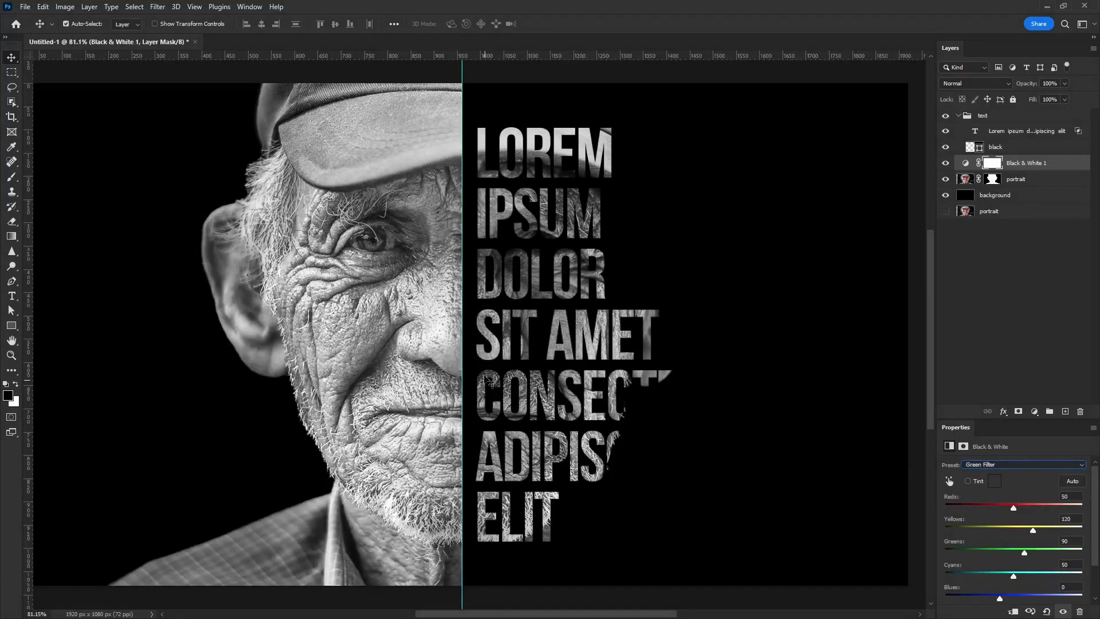
- Remove the vertical guide between the half face and the text
left_click(535, 359)
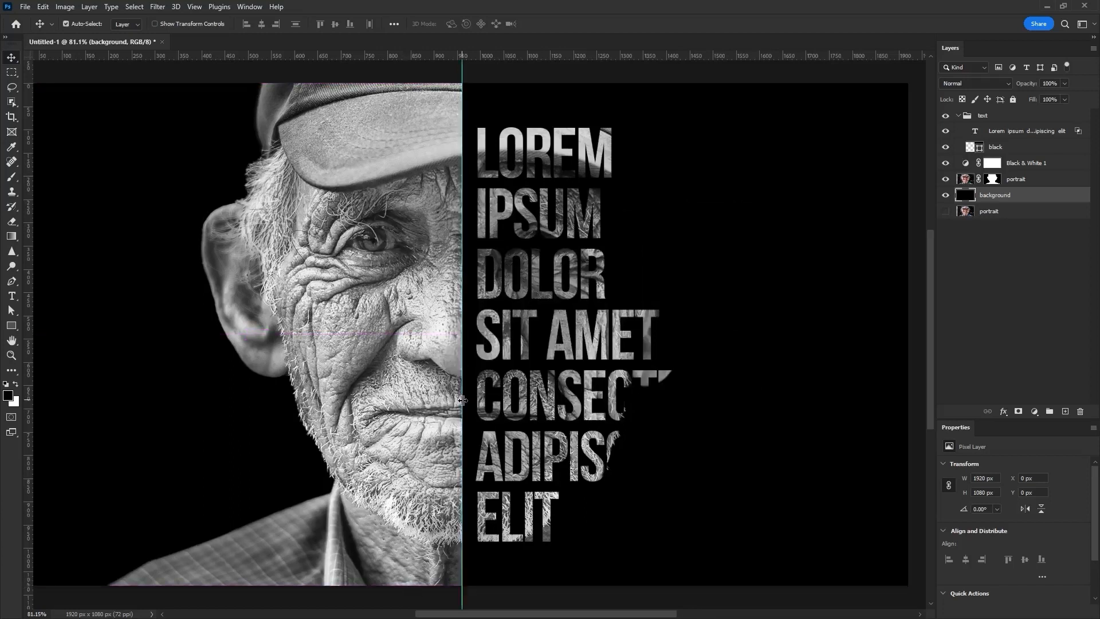
left_click_drag(463, 399, 29, 270)
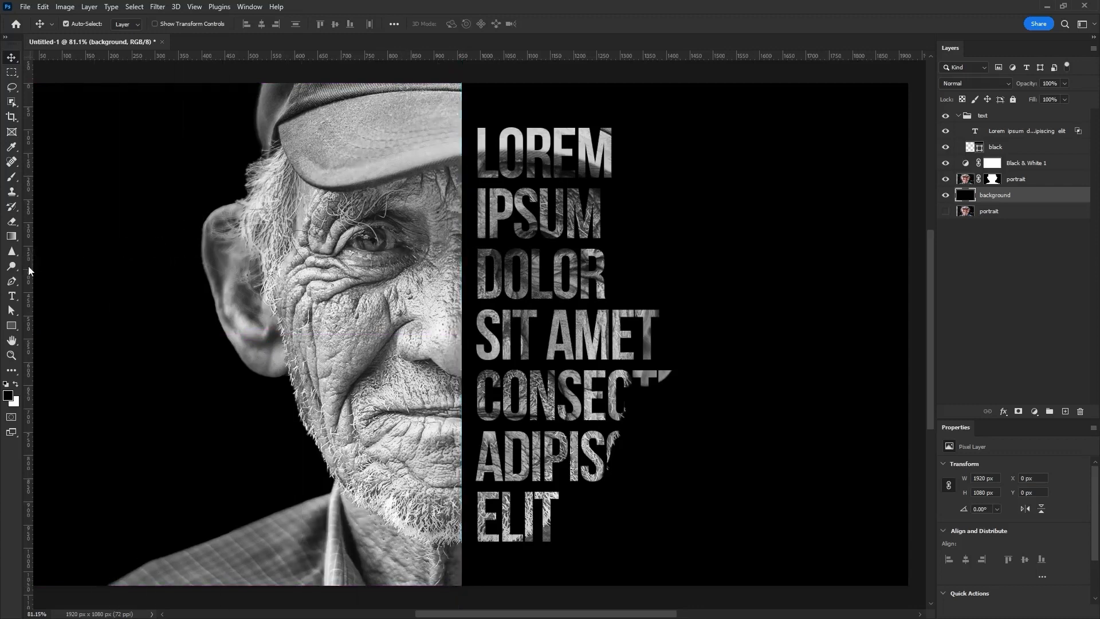
scroll(450, 302, "down", 4)
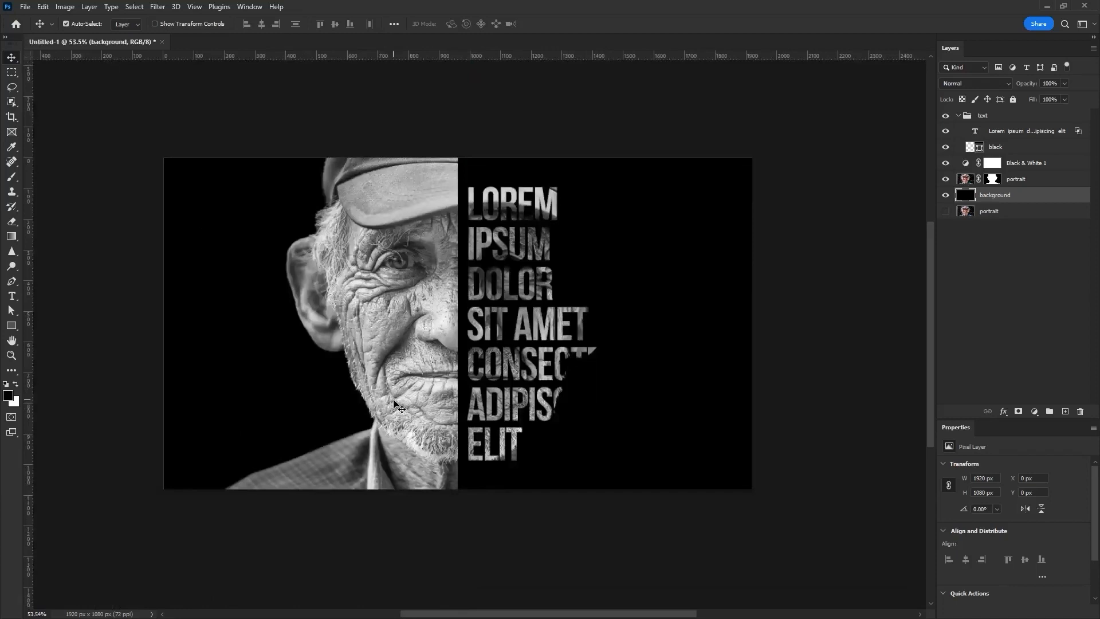
- Add a new empty layer above the Black & White adjustment and name it shadow
left_click(336, 306)
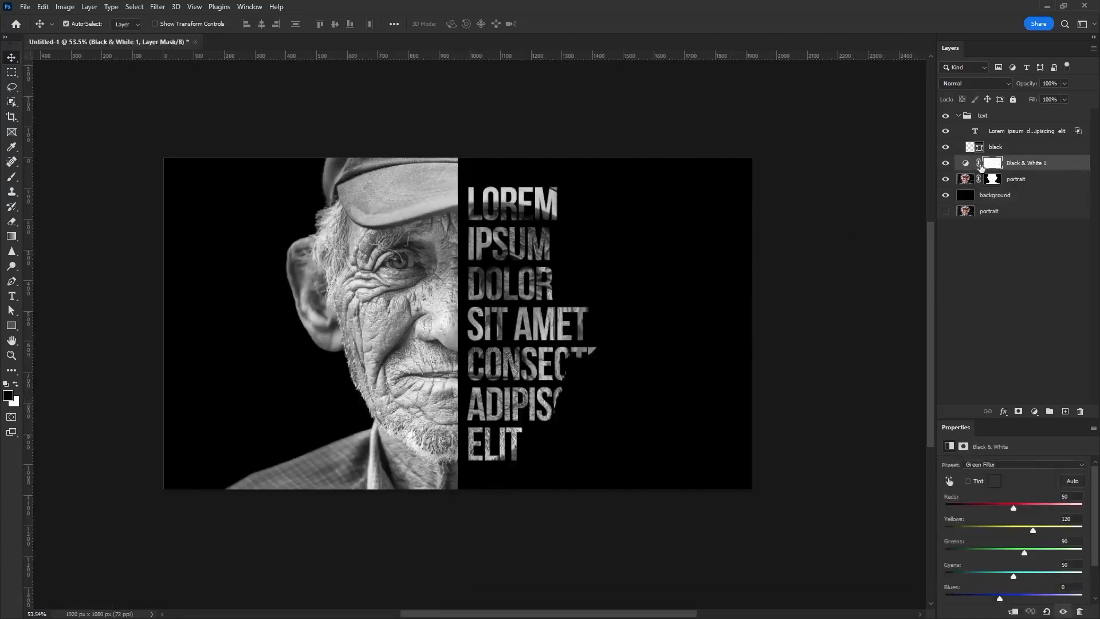
left_click(1065, 411)
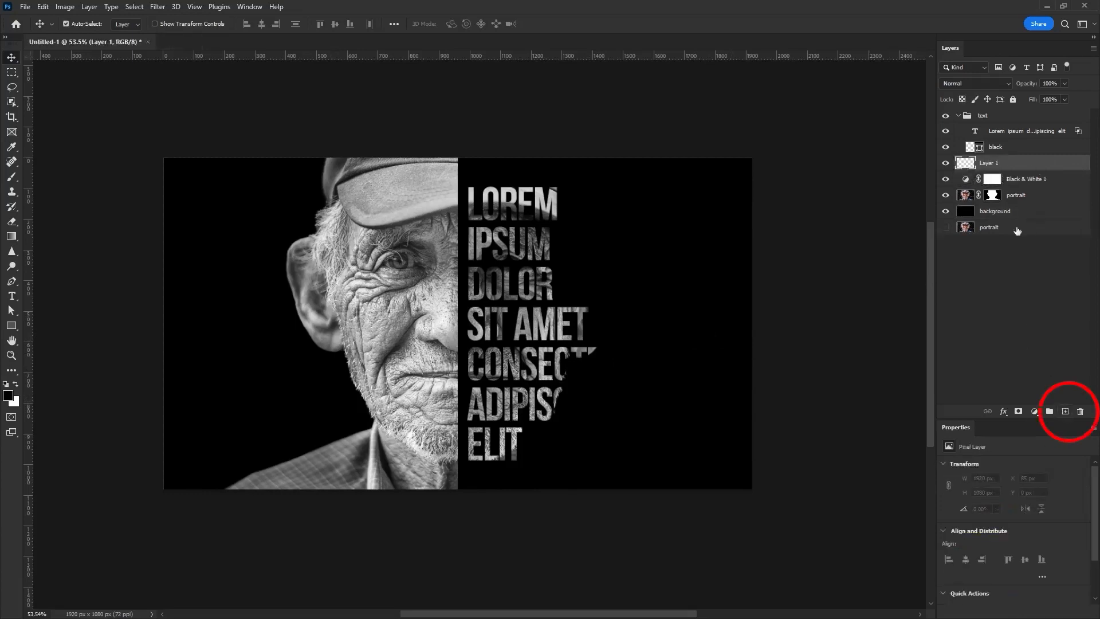
double_click(980, 164)
type("shadow")
key("Return")
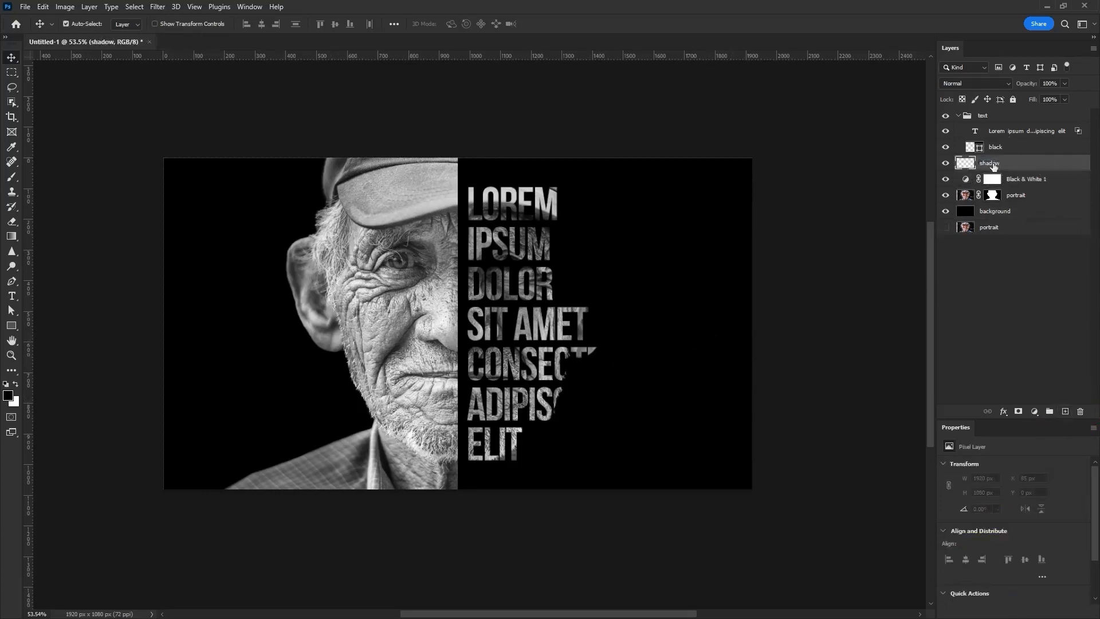
- Paint soft black shading with the Brush tool over the outer edges of the cap, head and shoulder on the shadow layer
left_click(12, 178)
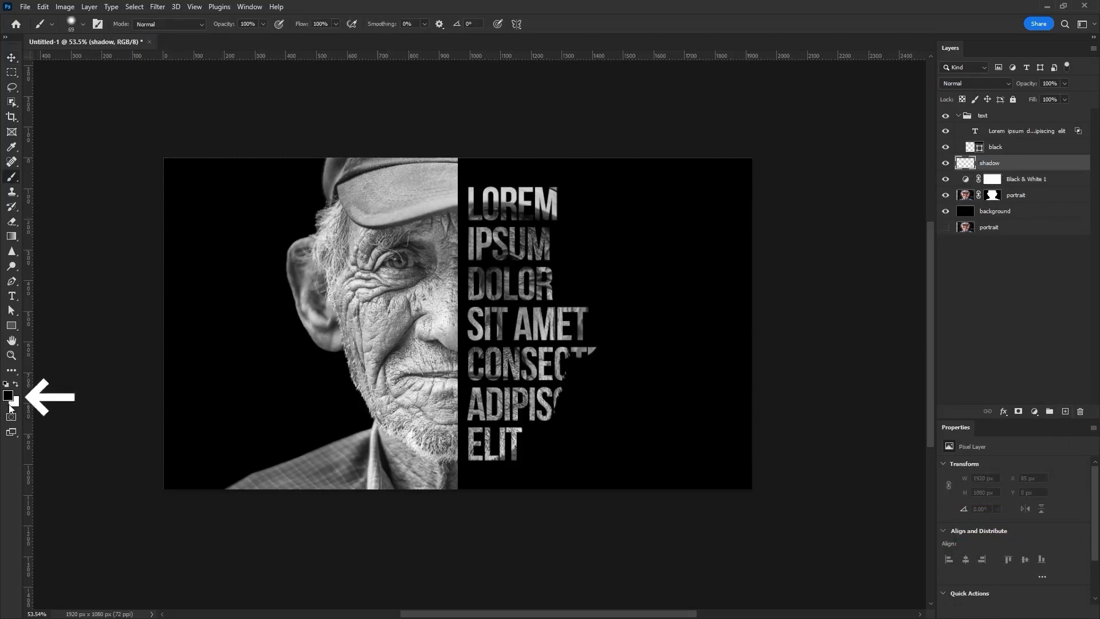
right_click(451, 342)
left_click_drag(474, 327, 510, 324)
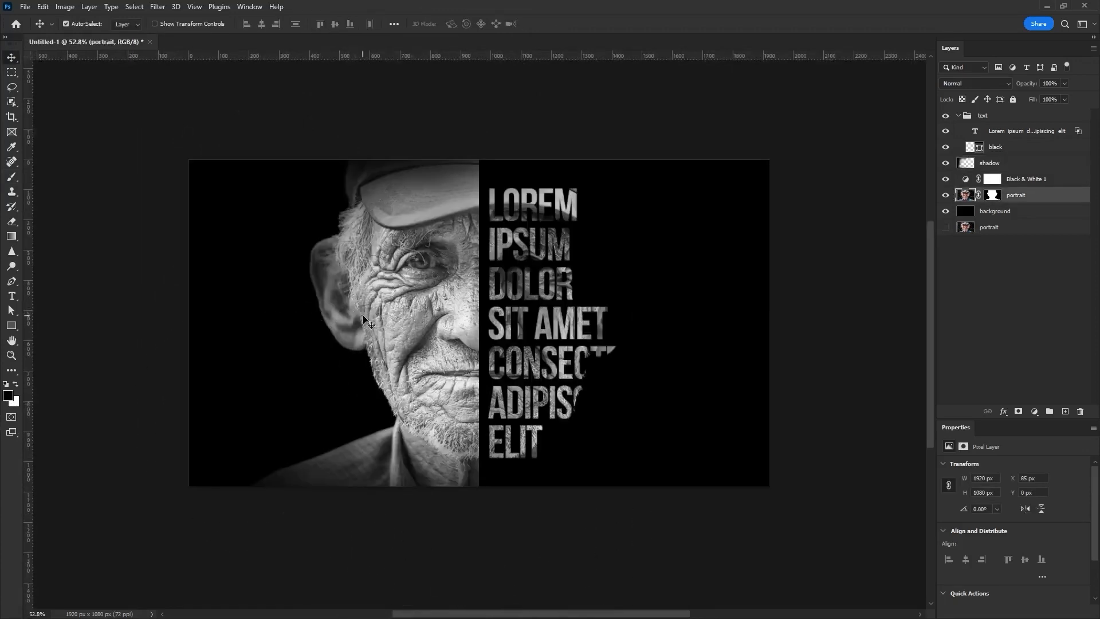
- Set the workspace colour around the canvas to Medium Gray
right_click(136, 290)
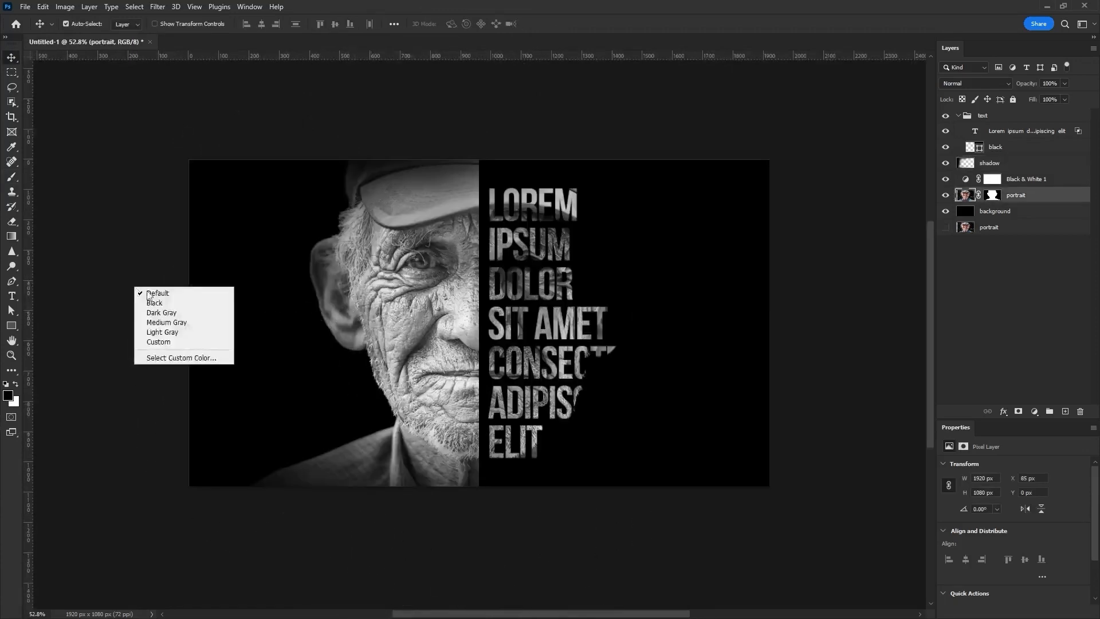
left_click(180, 327)
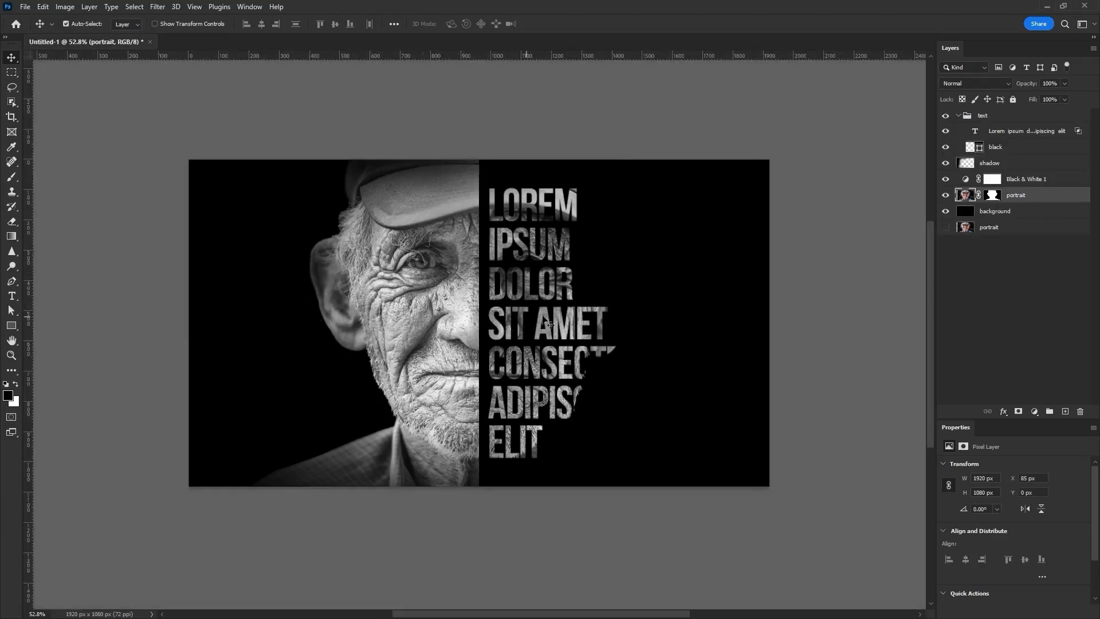
- Try filling the black rectangle behind the text with the white background colour
left_click(607, 243)
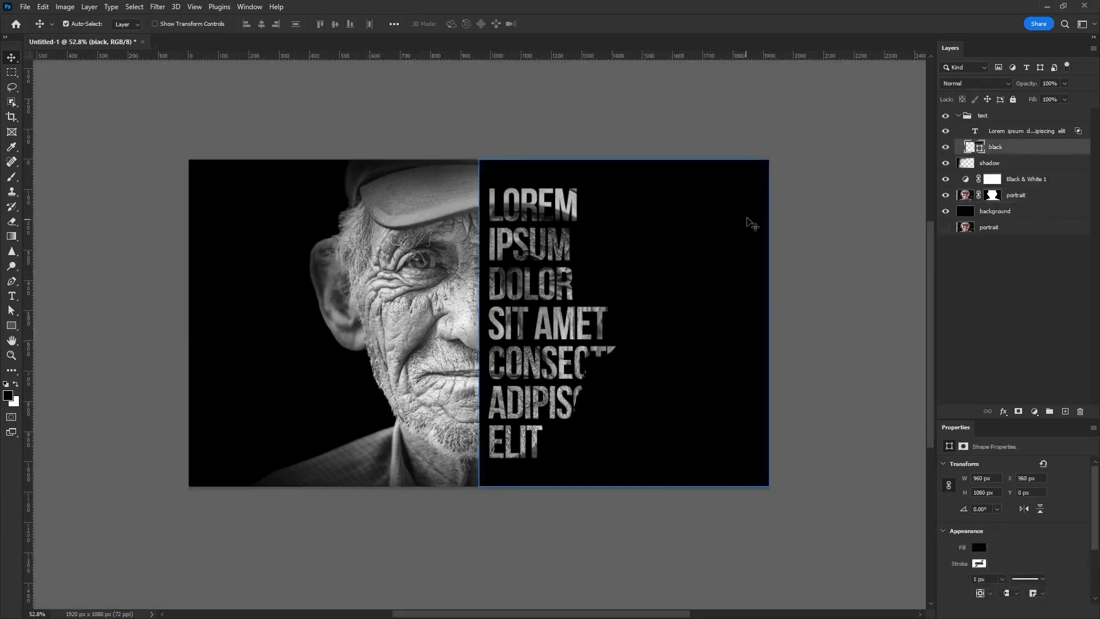
key("i")
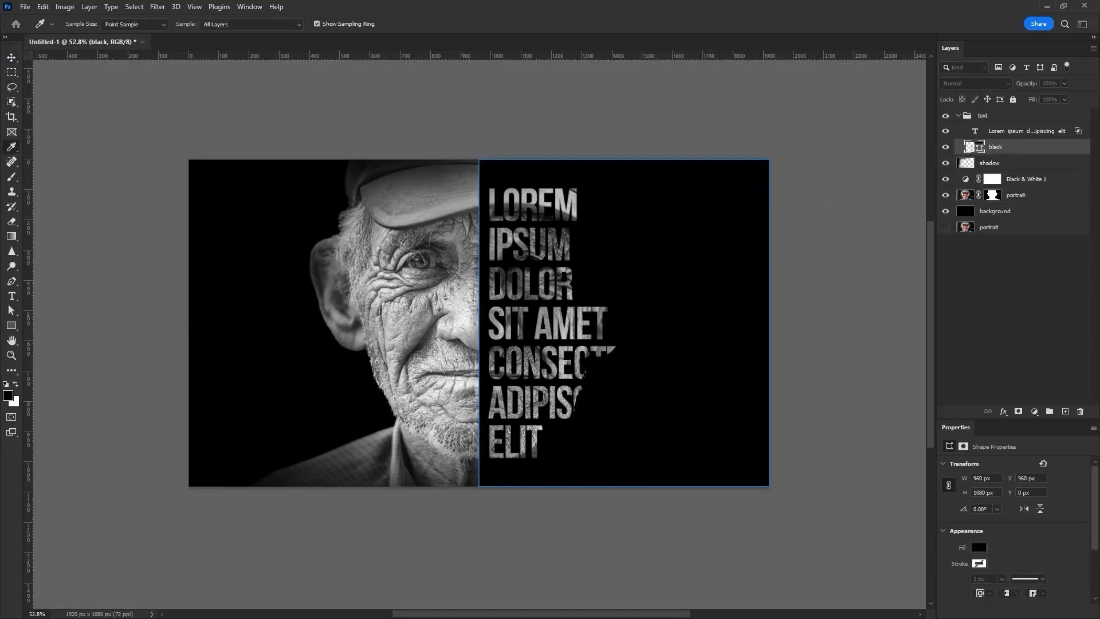
key("ctrl+BackSpace")
key("v")
- Compare the portrait with the shadow layer hidden and shown, and select the rectangle layer behind the text
left_click(195, 271)
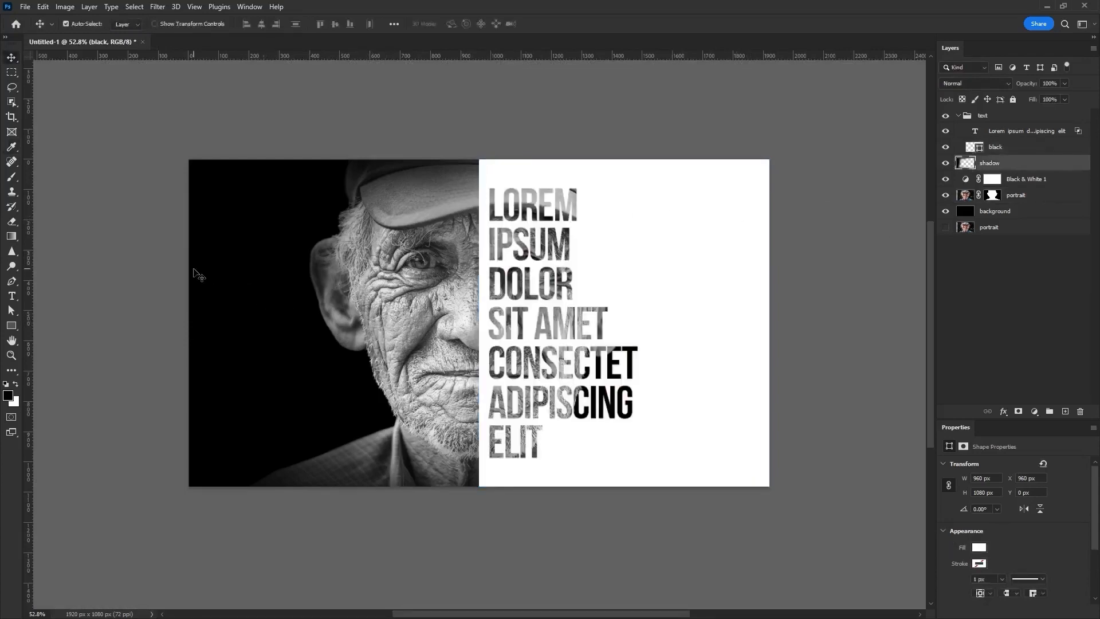
left_click_drag(488, 334, 504, 328)
scroll(504, 327, "down", 5)
left_click(946, 164)
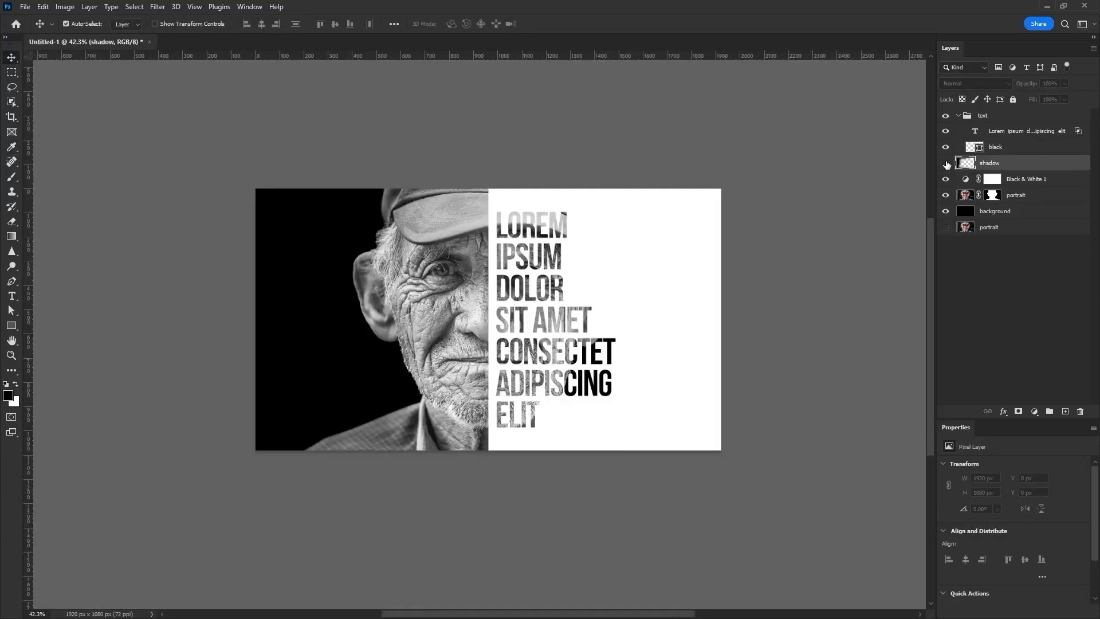
left_click(947, 164)
left_click(971, 147)
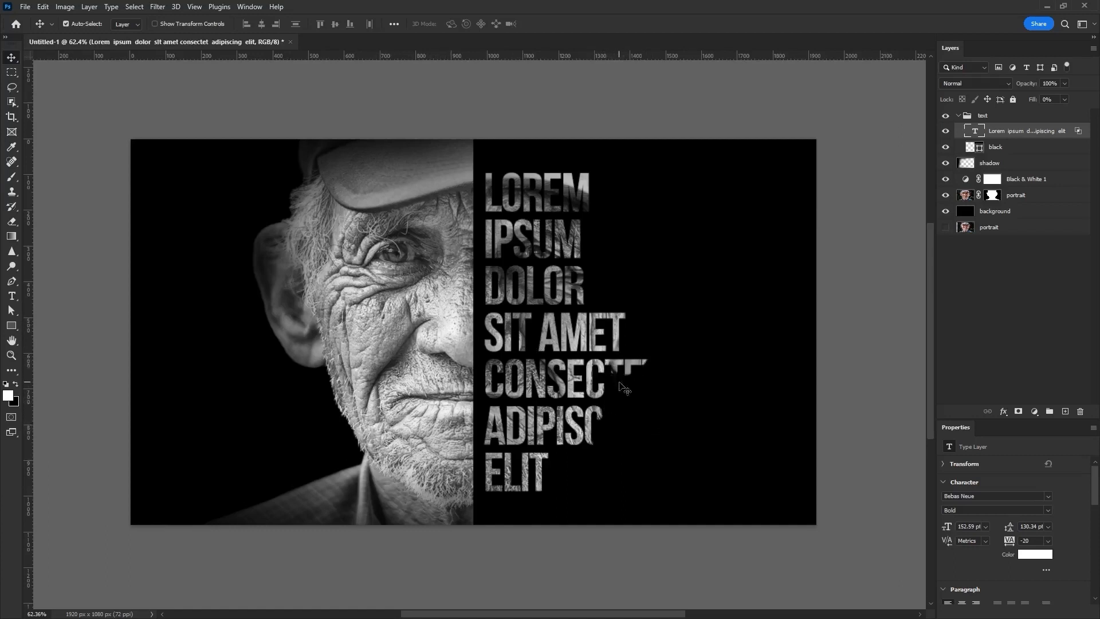
- Set the foreground colour to dark gray 2c2c2c
left_click(7, 395)
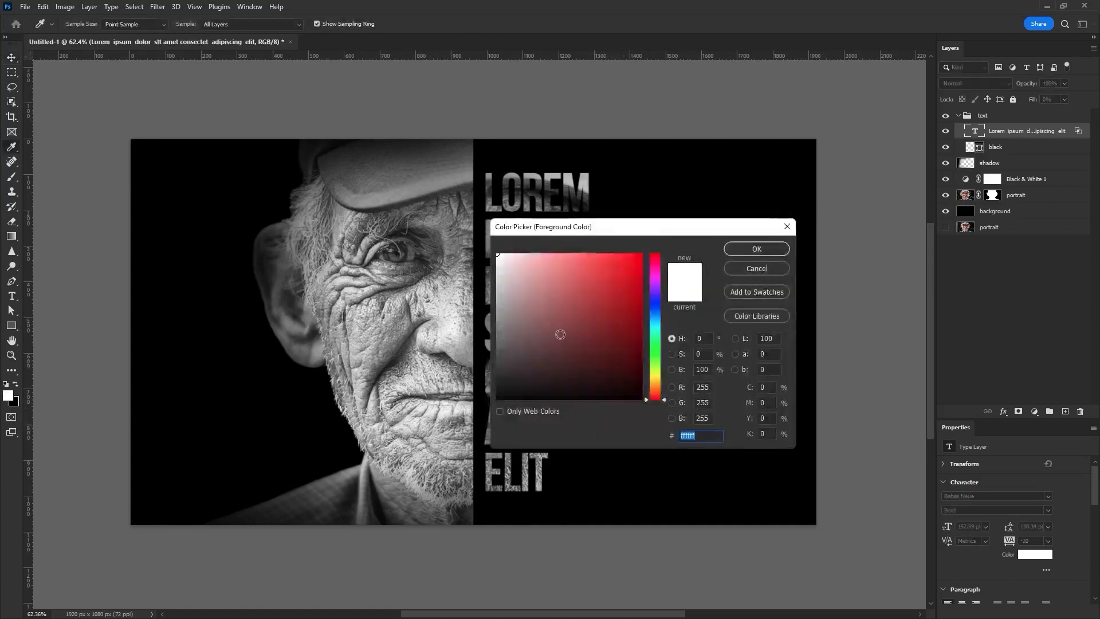
type("2c2c2c")
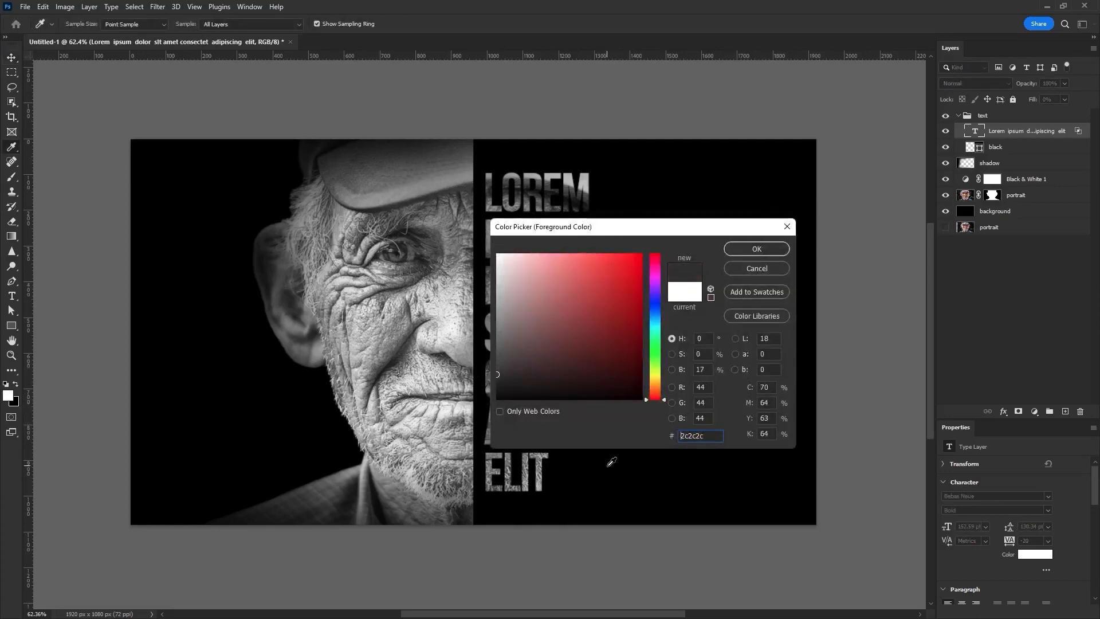
left_click(755, 251)
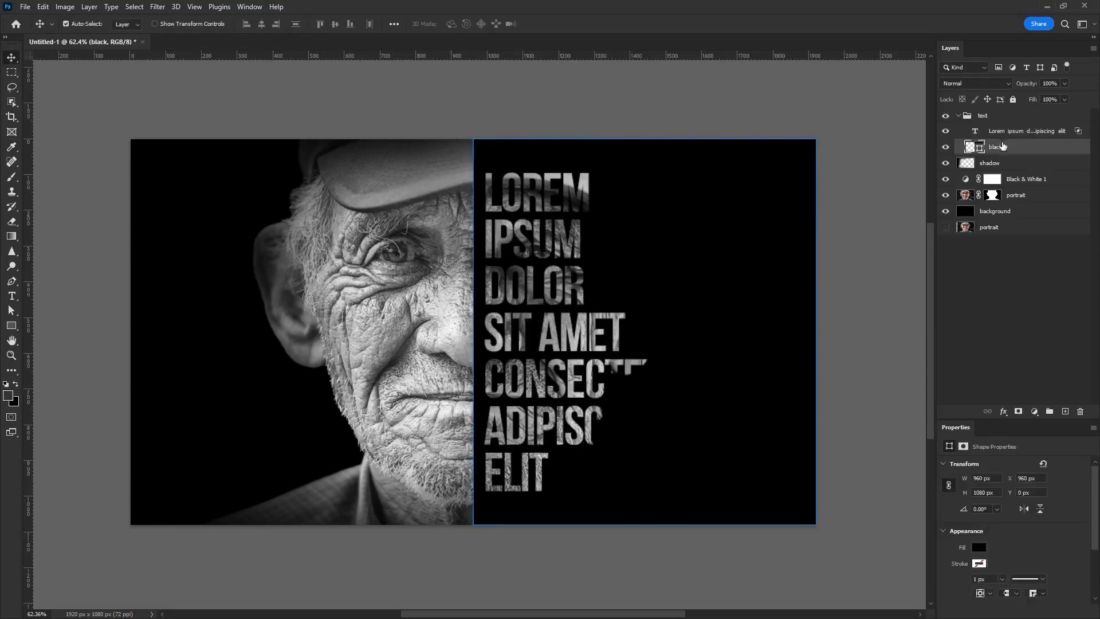
- Duplicate the black rectangle layer, place the copy between the masked portrait and the background, and sample the 2c2c2c foreground colour for its fill
key("ctrl+j")
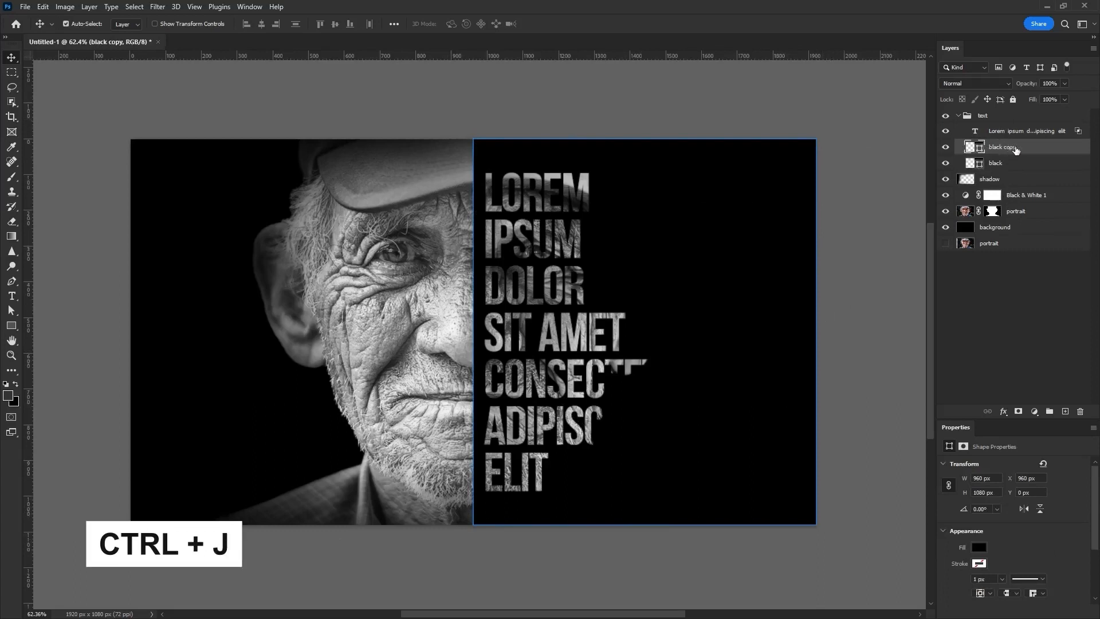
left_click_drag(1016, 149, 985, 227)
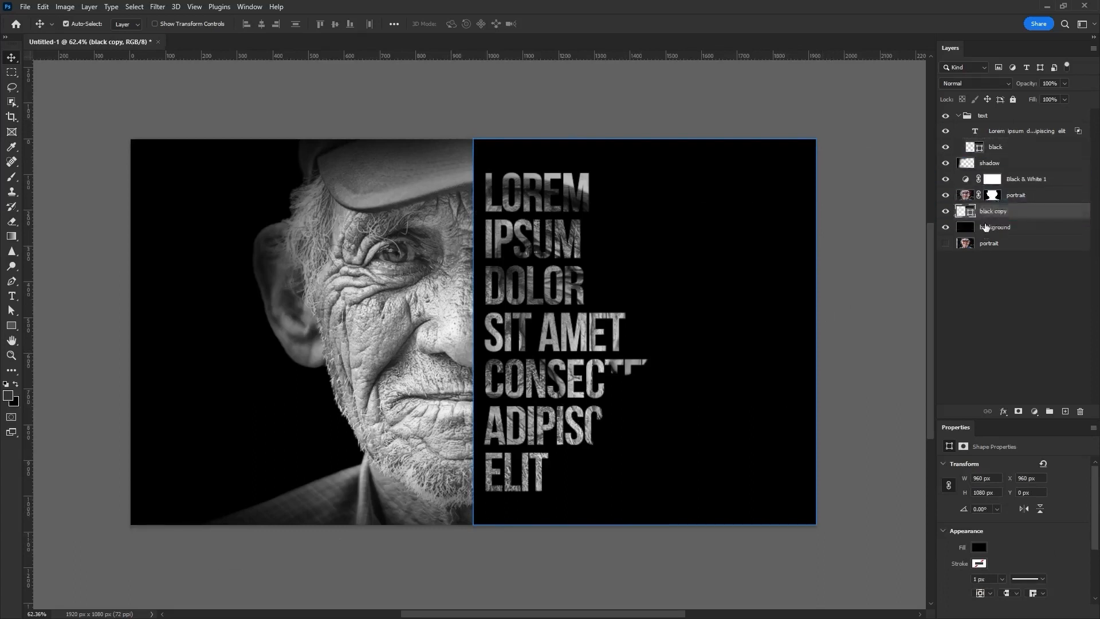
double_click(974, 211)
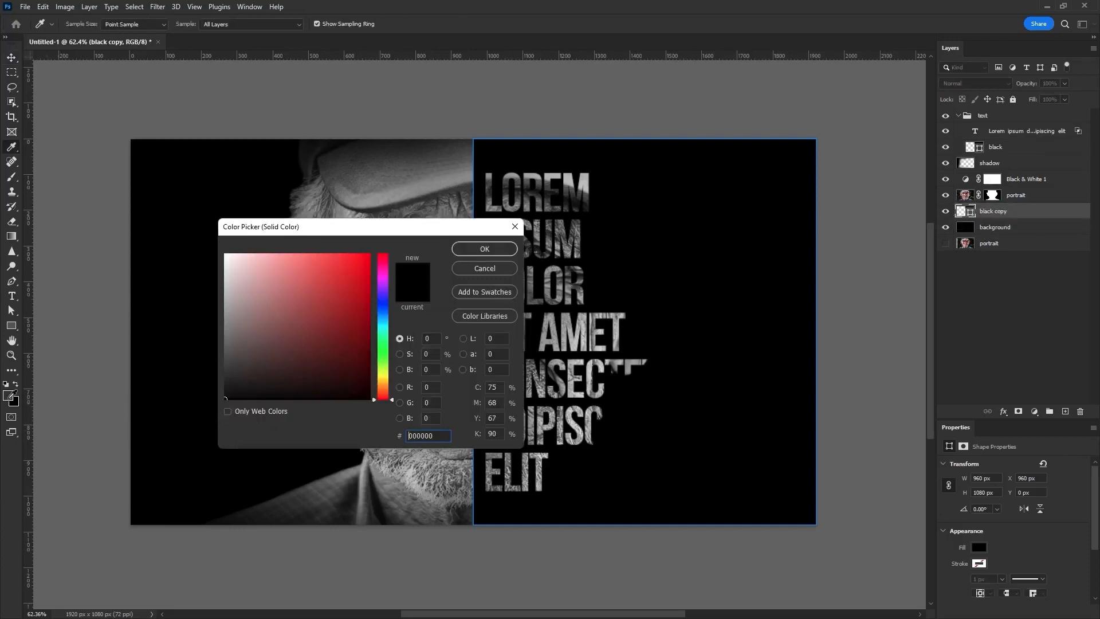
left_click(8, 393)
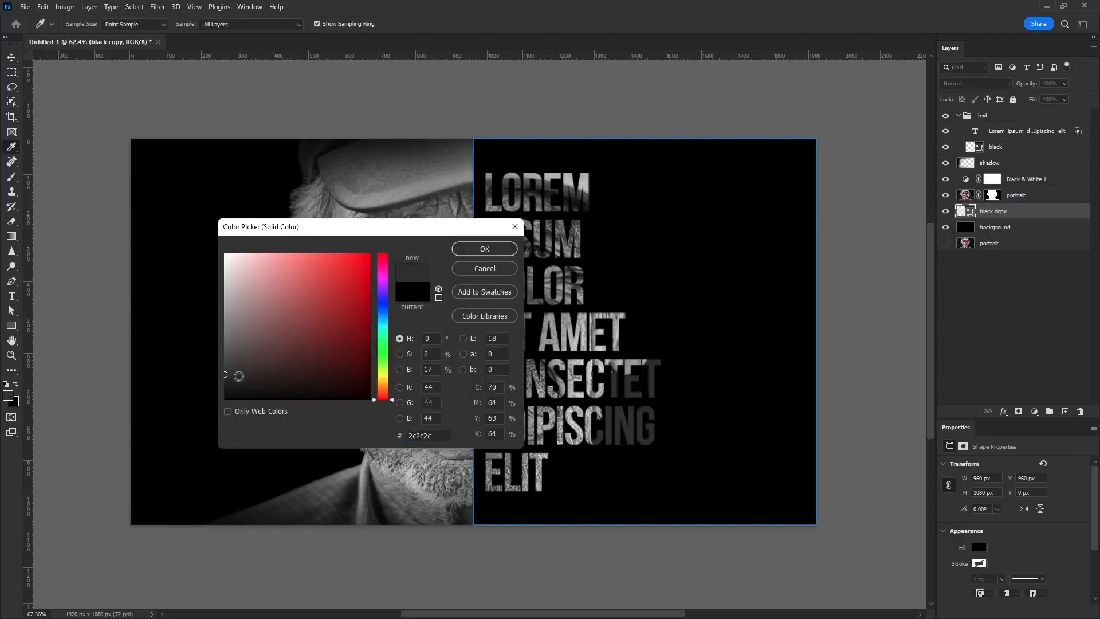
- Try a light gray fill, bcbcbc, sampled from the portrait's cheek, on the copied rectangle behind the portrait
mouse_move(234, 381)
left_mouse_down()
mouse_move(202, 292)
mouse_move(196, 307)
left_mouse_up()
left_click_drag(390, 226, 888, 225)
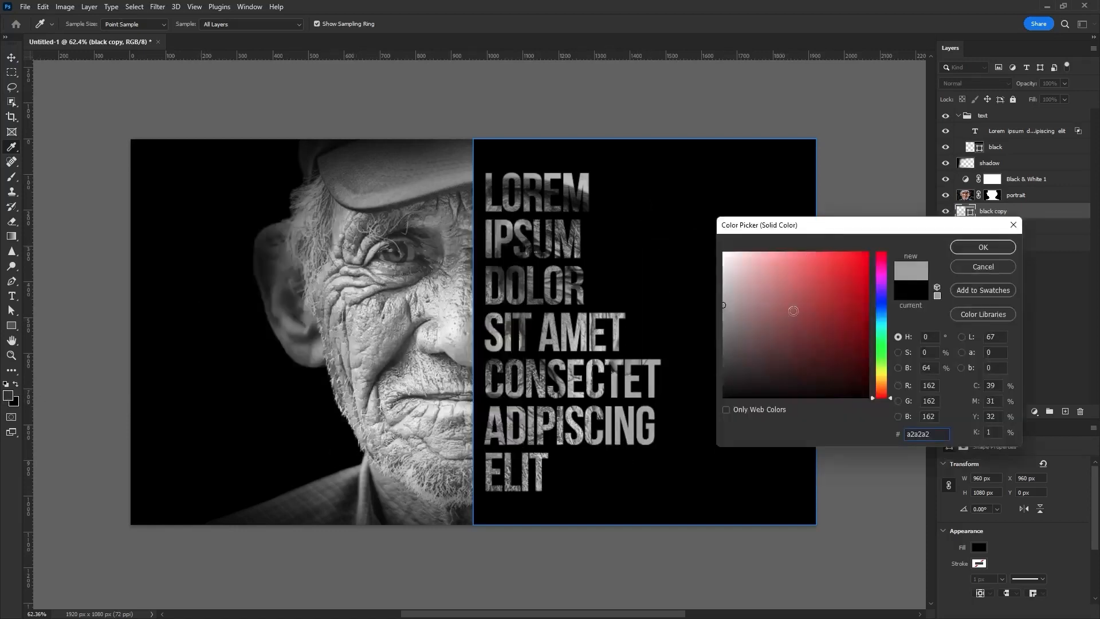
mouse_move(727, 395)
left_mouse_down()
mouse_move(715, 405)
mouse_move(707, 387)
mouse_move(756, 357)
mouse_move(723, 245)
mouse_move(751, 305)
mouse_move(663, 300)
left_mouse_up()
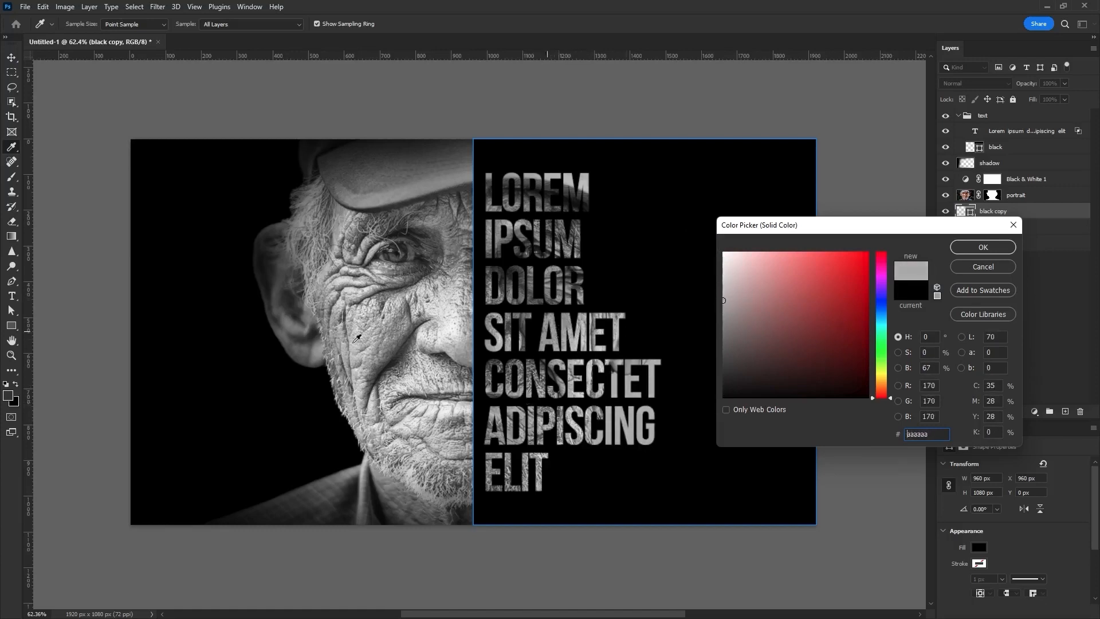
left_click(353, 344)
left_click(982, 248)
key("v")
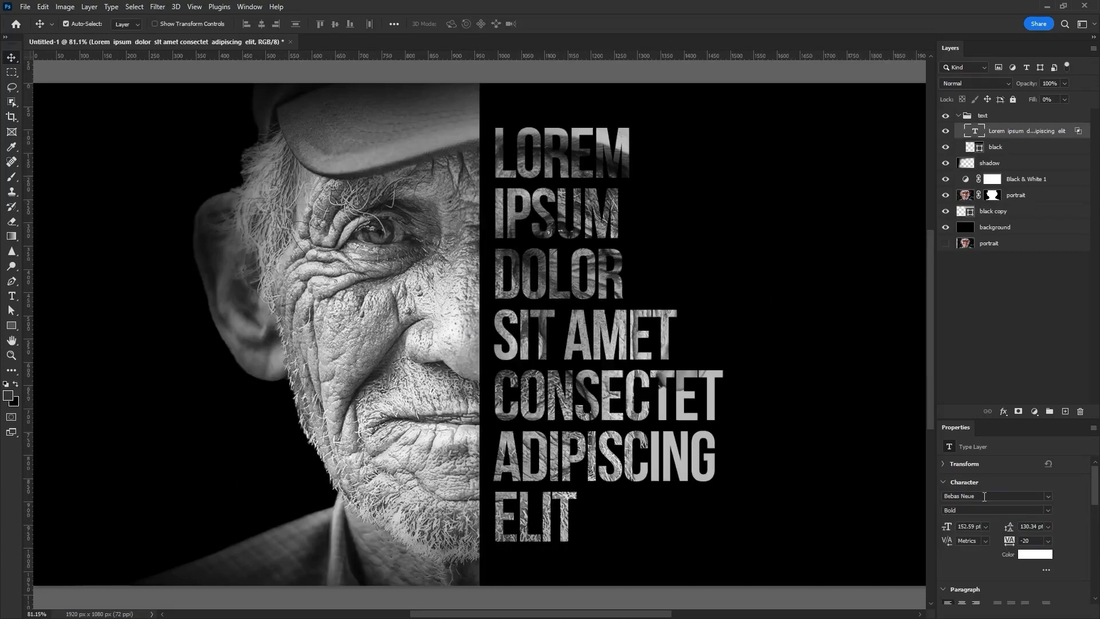
- Change the knocked-out text's font from Bebas Neue to a wider, heavy sans-serif whose name starts with G
left_click(984, 497)
type("G")
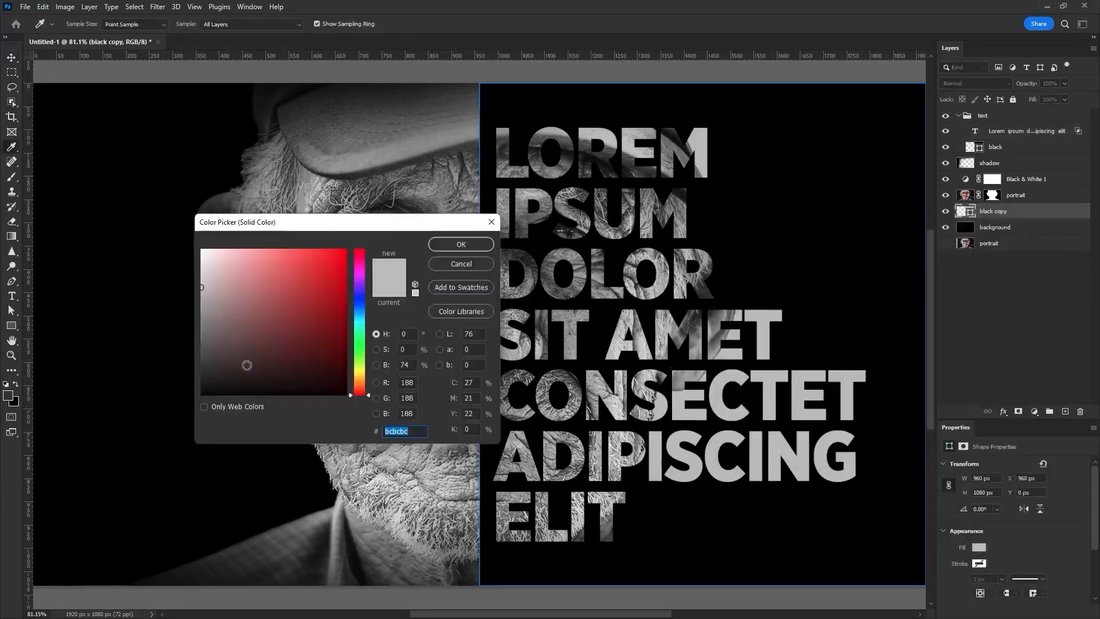
- Darken the copied rectangle's fill to a very dark gray so the letters beyond the face stay faintly readable, and fit the canvas on screen
left_click_drag(228, 358, 185, 381)
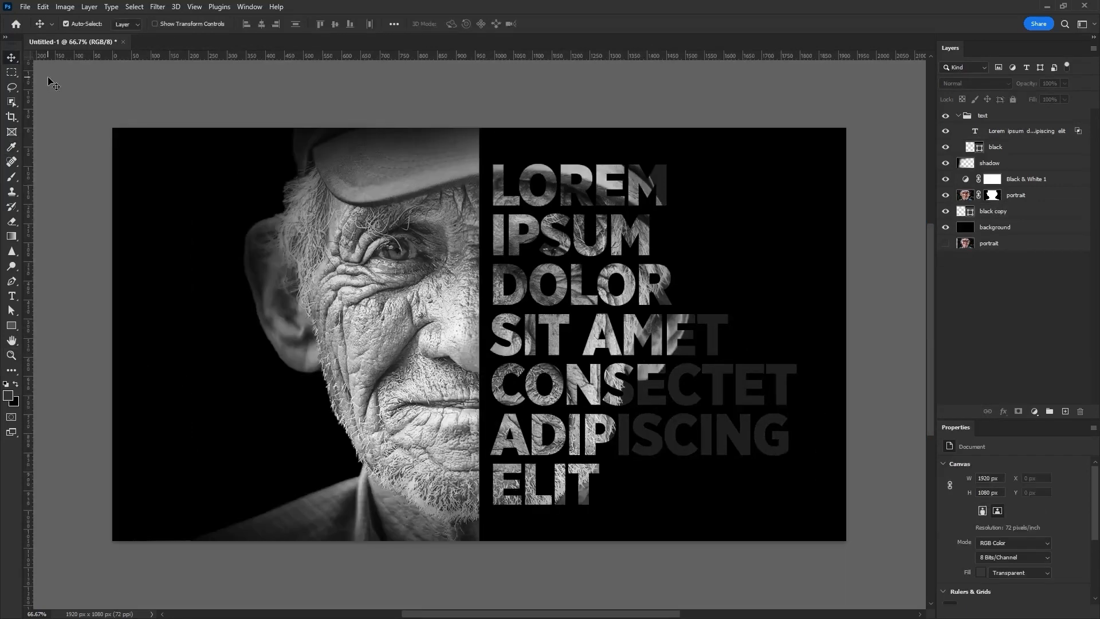
key("ctrl+0")
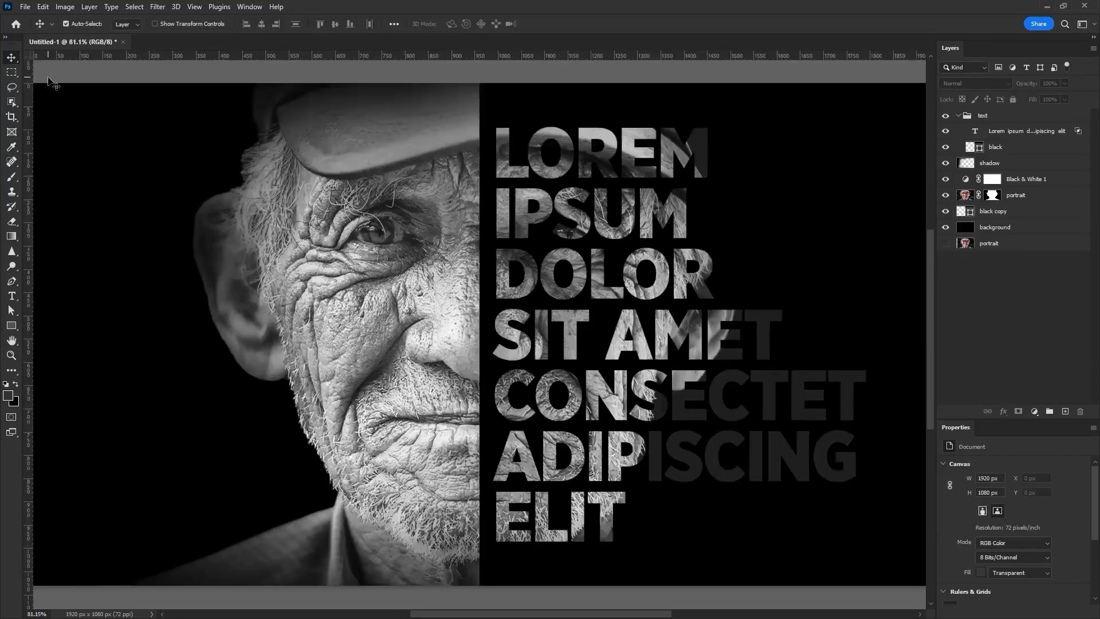